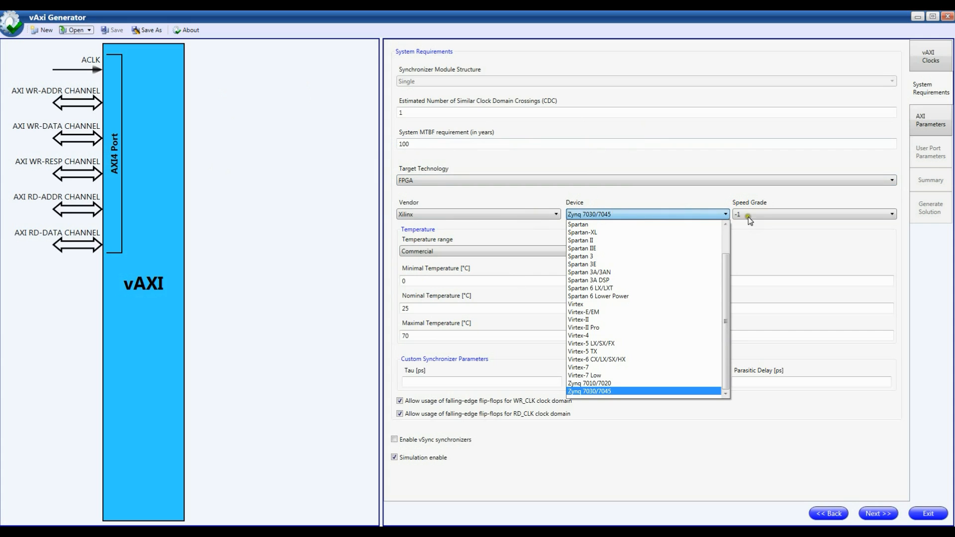
Step: Keep the Zynq 7030/7045 device selected and continue to the AXI parameters
{"action": "left_click", "coordinate": [760, 230]}
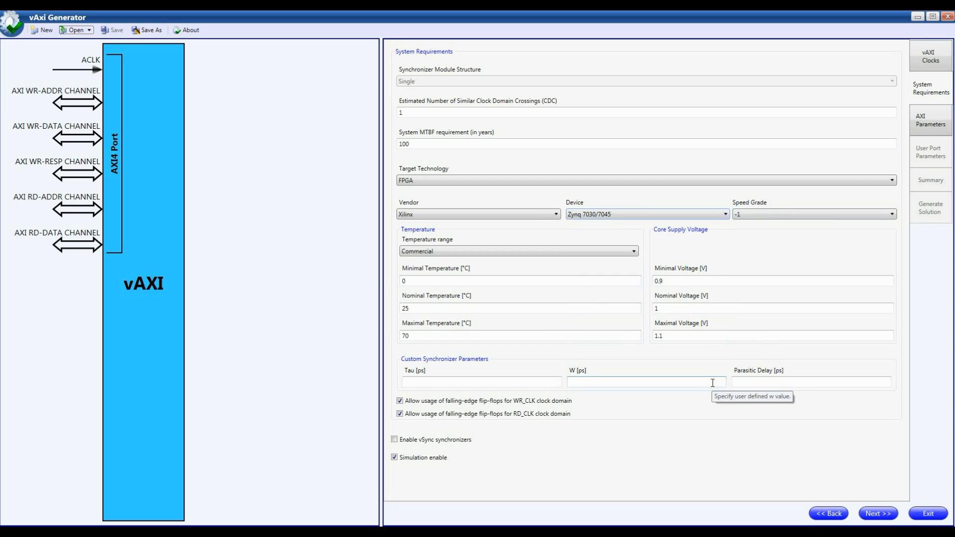
{"action": "left_click", "coordinate": [874, 515]}
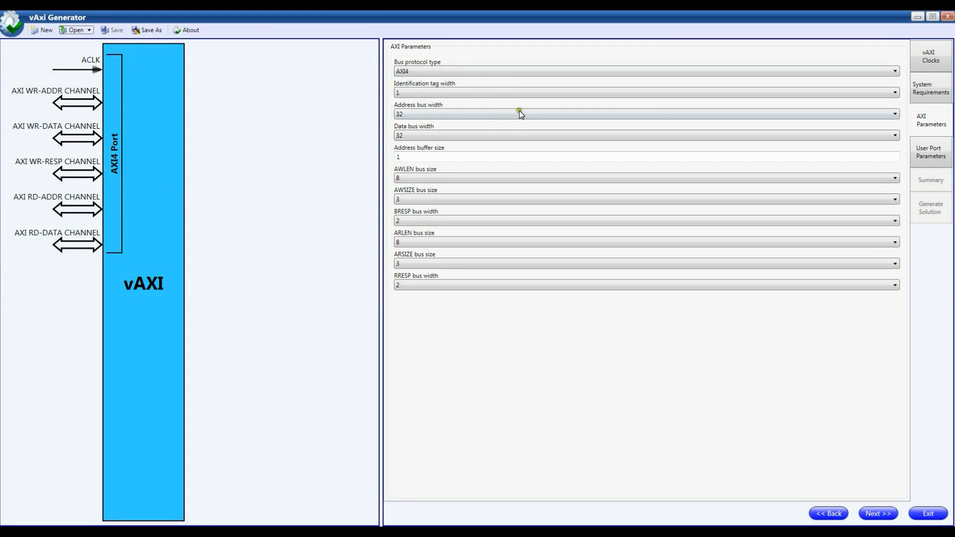
Step: Examine the available choices for bus protocol type, address bus width and data bus width
{"action": "left_click", "coordinate": [463, 71]}
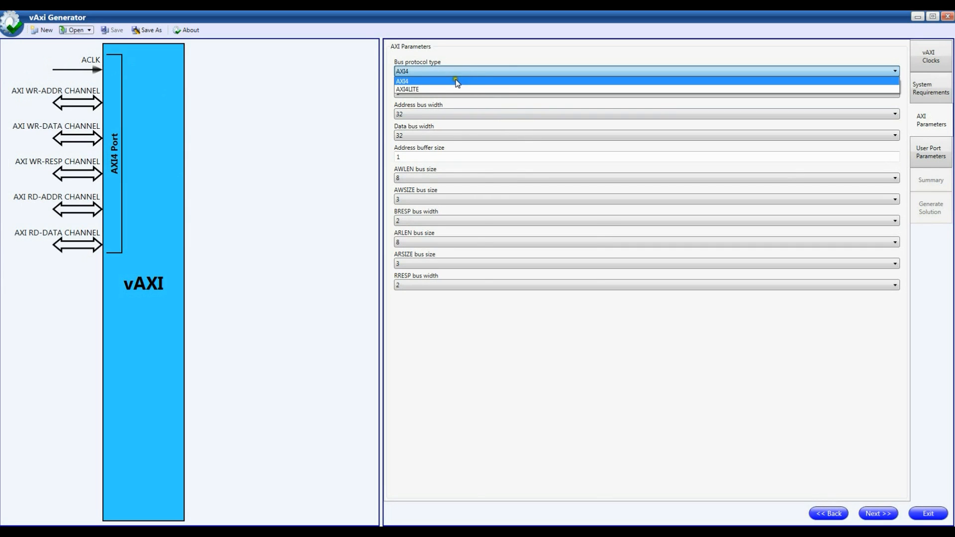
{"action": "left_click", "coordinate": [464, 114]}
{"action": "left_click", "coordinate": [462, 115]}
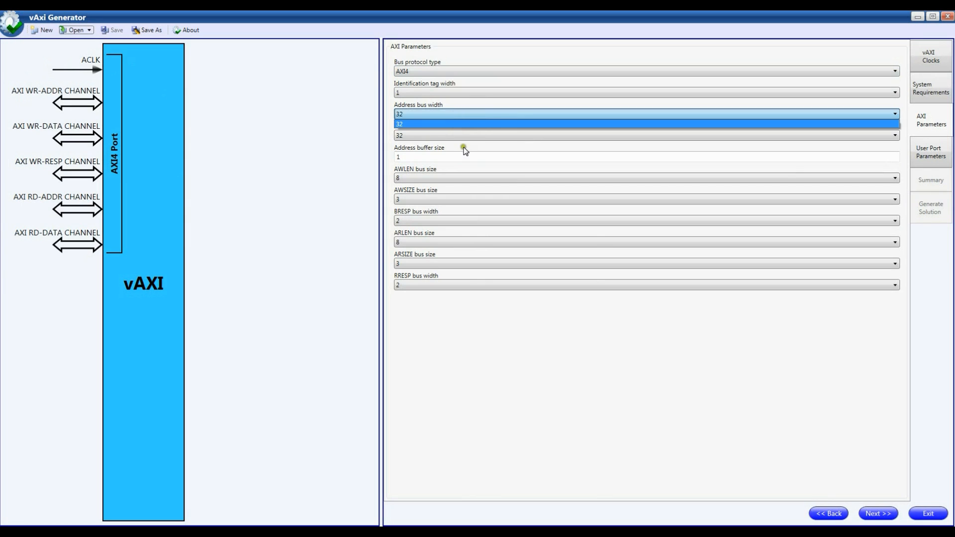
{"action": "left_click", "coordinate": [463, 127]}
{"action": "left_click", "coordinate": [464, 133]}
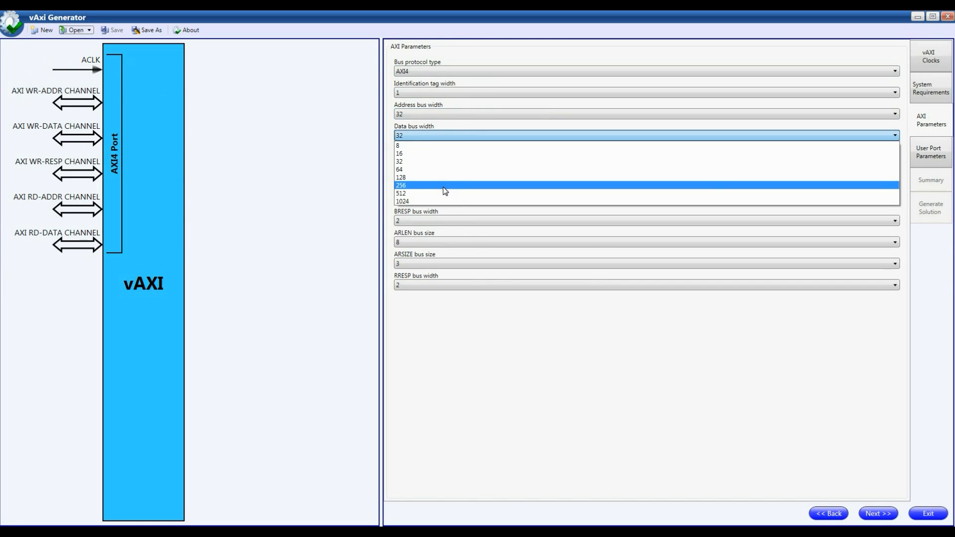
{"action": "left_click", "coordinate": [601, 377]}
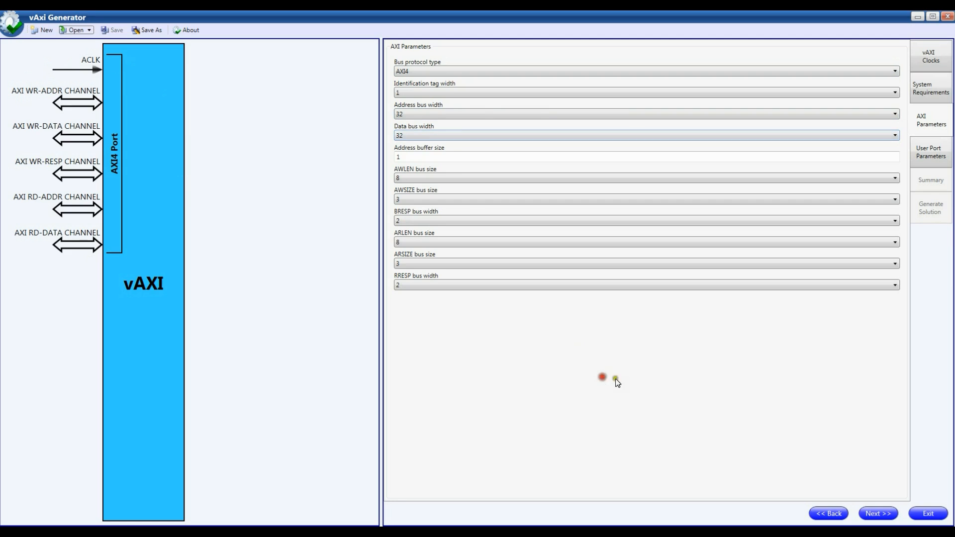
Step: Continue to the user port parameters and add one port
{"action": "left_click", "coordinate": [889, 517]}
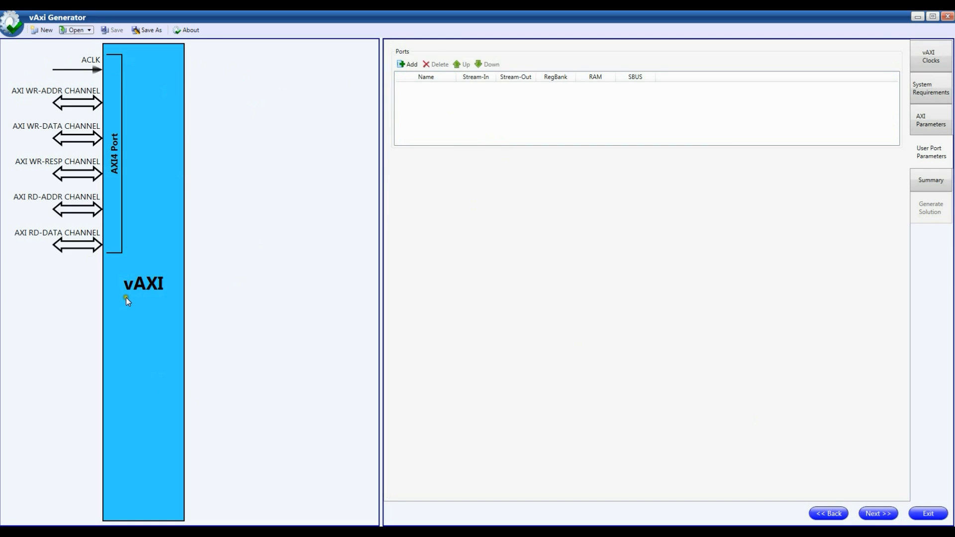
{"action": "left_click", "coordinate": [409, 65]}
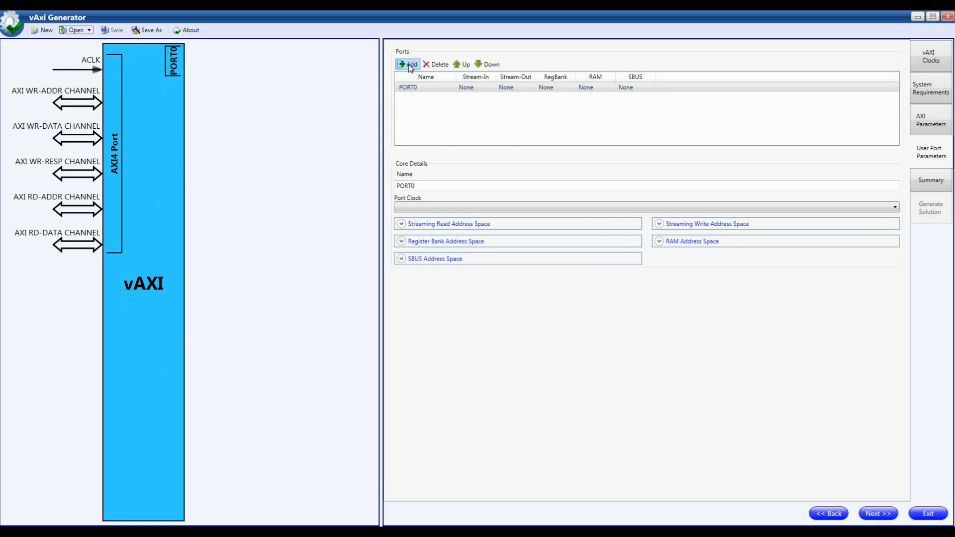
Step: Add a second user port and delete it again
{"action": "left_click", "coordinate": [408, 64]}
{"action": "left_click", "coordinate": [412, 95]}
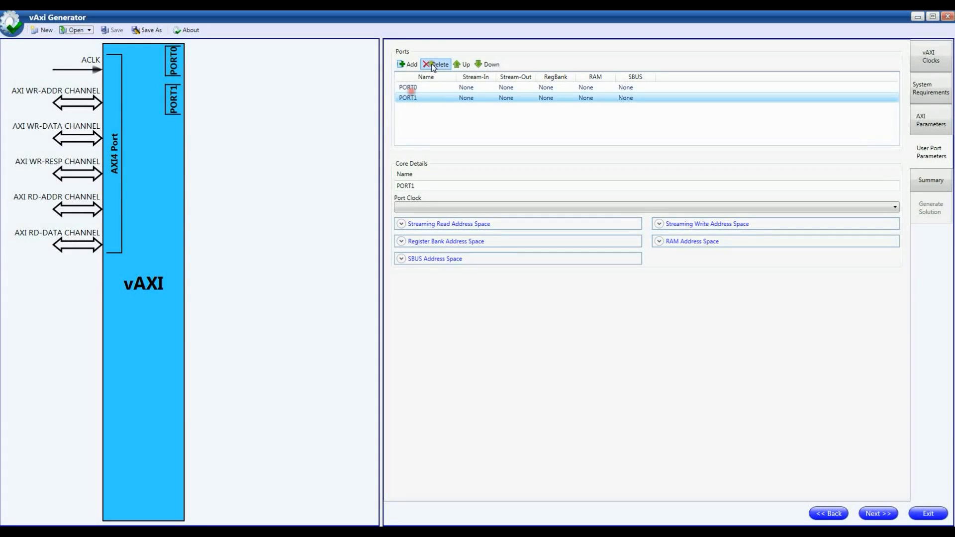
{"action": "left_click", "coordinate": [433, 62]}
Step: Rename the user port as MY_TEST_PORT
{"action": "left_click", "coordinate": [417, 86]}
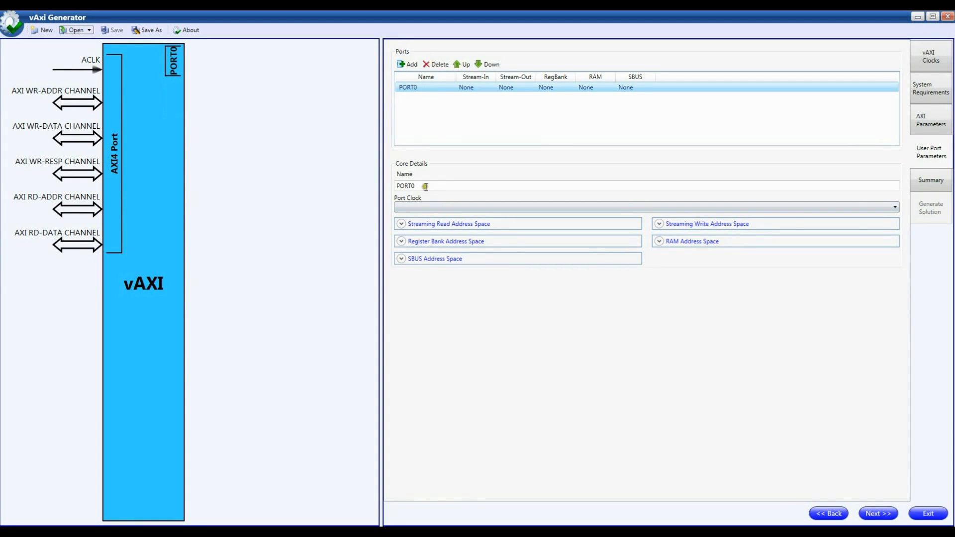
{"action": "left_click_drag", "start_coordinate": [422, 186], "coordinate": [364, 180]}
{"action": "type", "text": "MY_"}
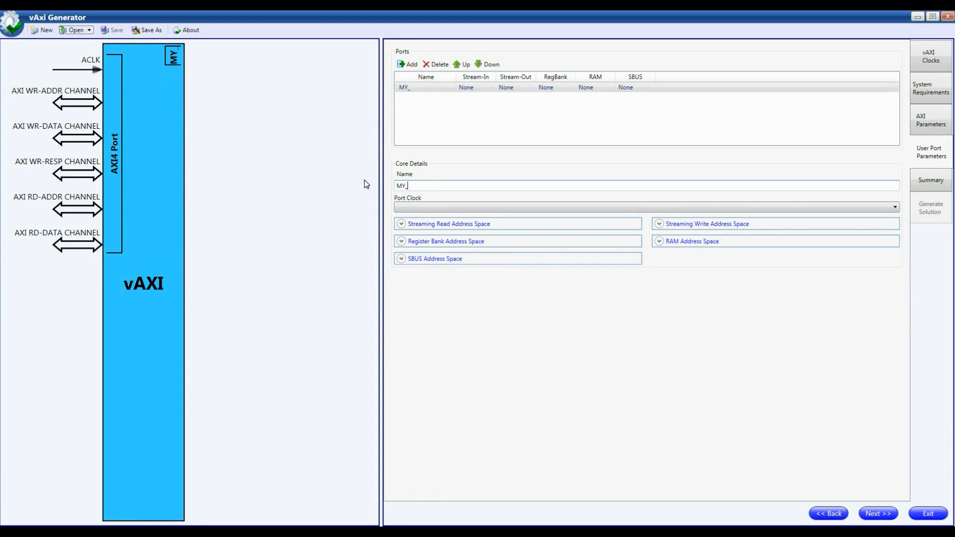
{"action": "type", "text": "TEST_PORT"}
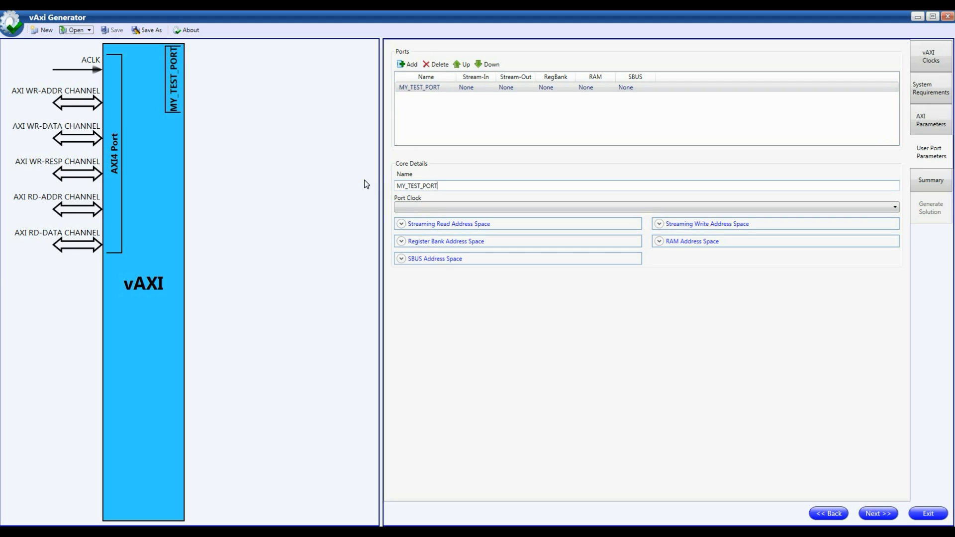
Step: Assign ACLK as the port clock of MY_TEST_PORT
{"action": "left_click", "coordinate": [426, 202]}
{"action": "left_click", "coordinate": [437, 207]}
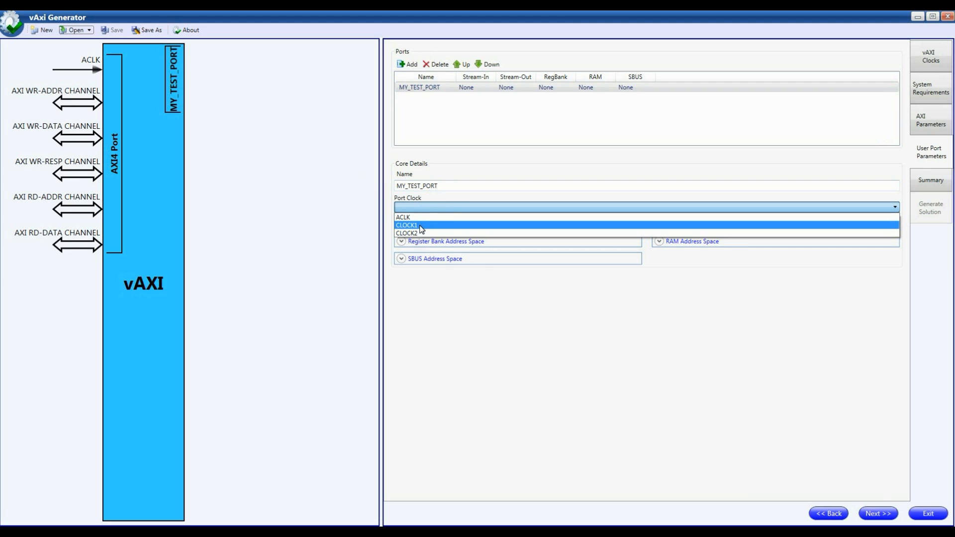
{"action": "left_click", "coordinate": [418, 217]}
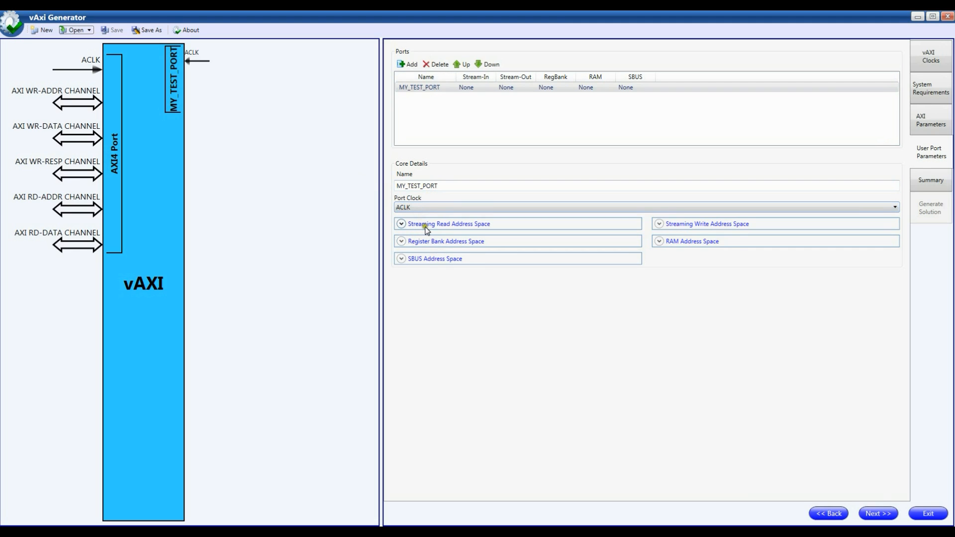
{"action": "left_click", "coordinate": [344, 206]}
Step: Enable the port's streaming AXI-side read interface and set its interface type to WishBone-Slave
{"action": "left_click", "coordinate": [428, 225]}
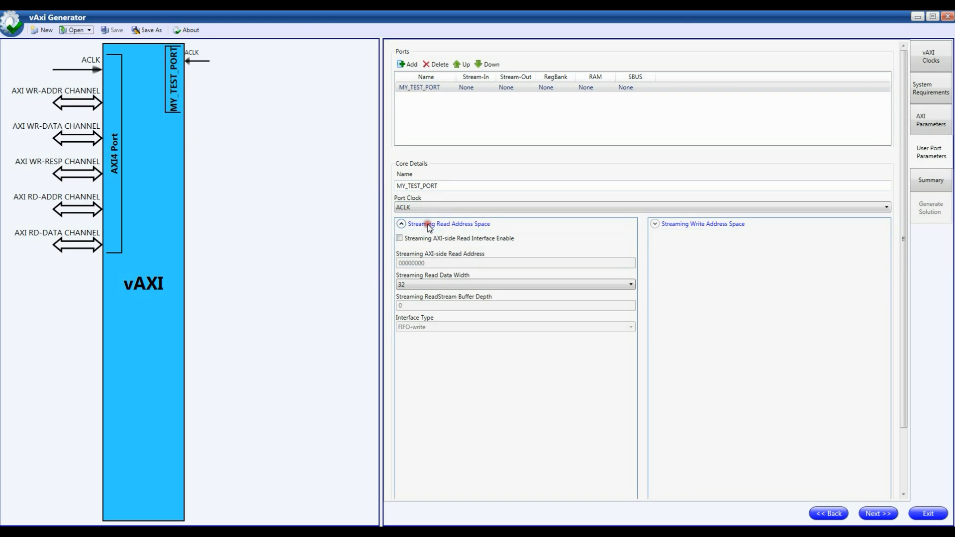
{"action": "left_click", "coordinate": [421, 238]}
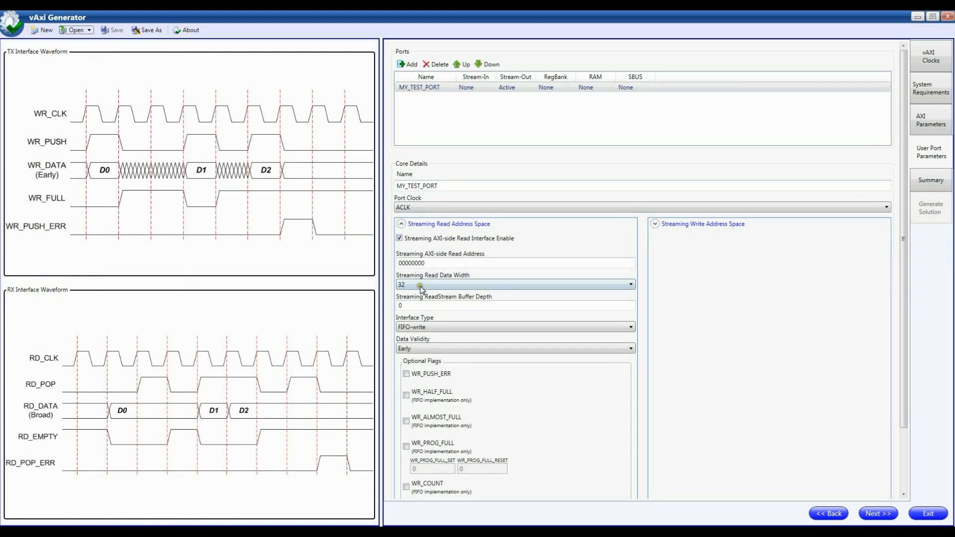
{"action": "left_click", "coordinate": [421, 285]}
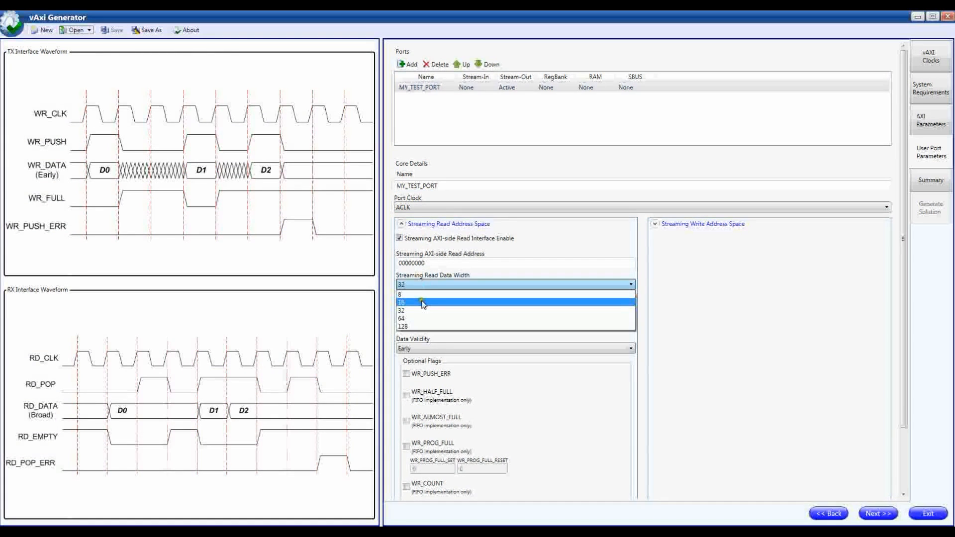
{"action": "left_click", "coordinate": [554, 261]}
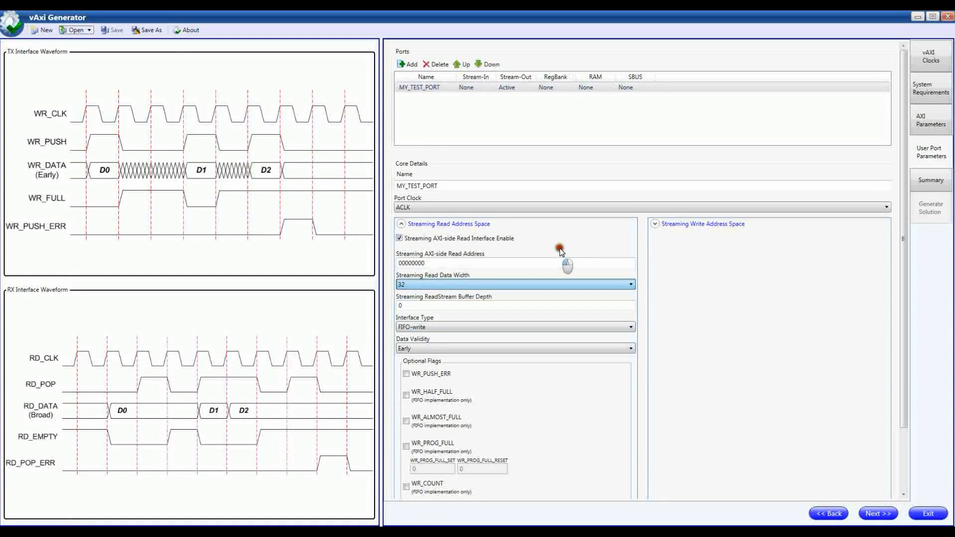
{"action": "left_click", "coordinate": [435, 328]}
{"action": "left_click", "coordinate": [428, 338]}
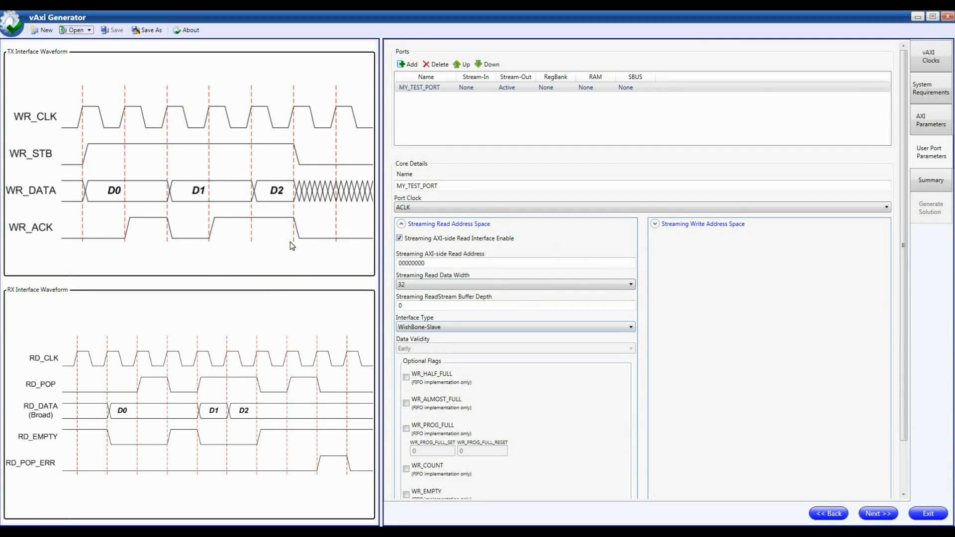
Step: View the streaming write settings, disable the streaming read interface and collapse both streaming address spaces
{"action": "left_click", "coordinate": [699, 225]}
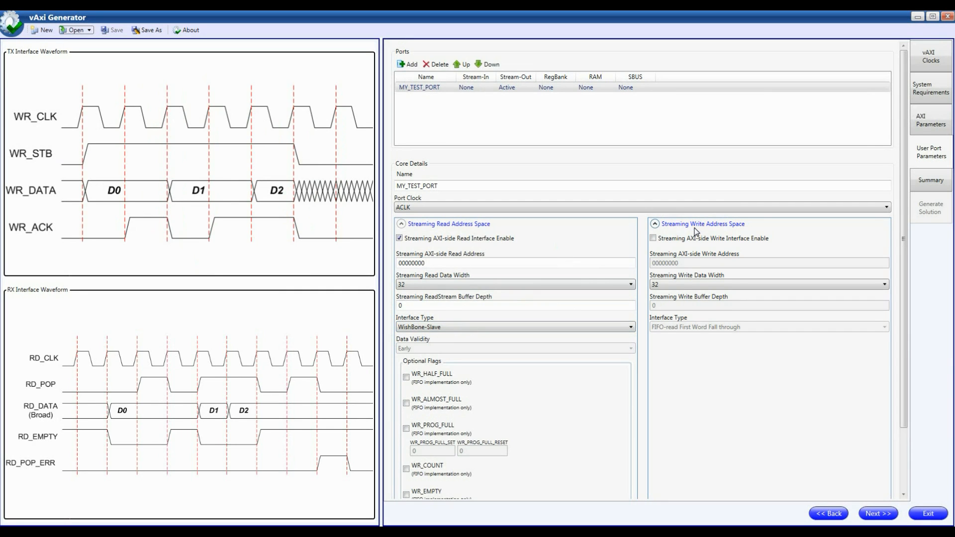
{"action": "left_click", "coordinate": [439, 224]}
{"action": "left_click", "coordinate": [481, 224]}
{"action": "left_click", "coordinate": [485, 224]}
{"action": "left_click", "coordinate": [691, 224]}
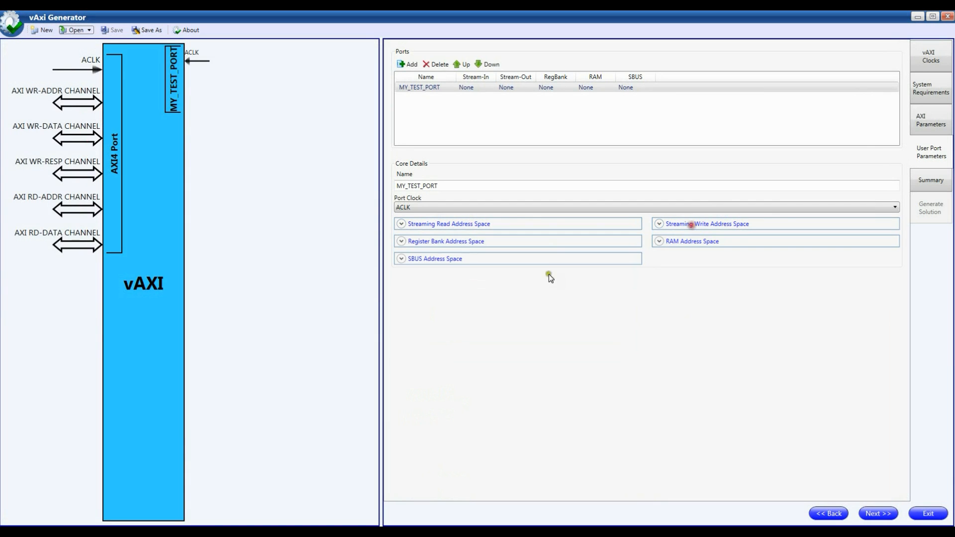
Step: Set the port's RAM base address to 10001000 and high address to 10001FFF, keeping the interface data width at 32
{"action": "left_click", "coordinate": [437, 242]}
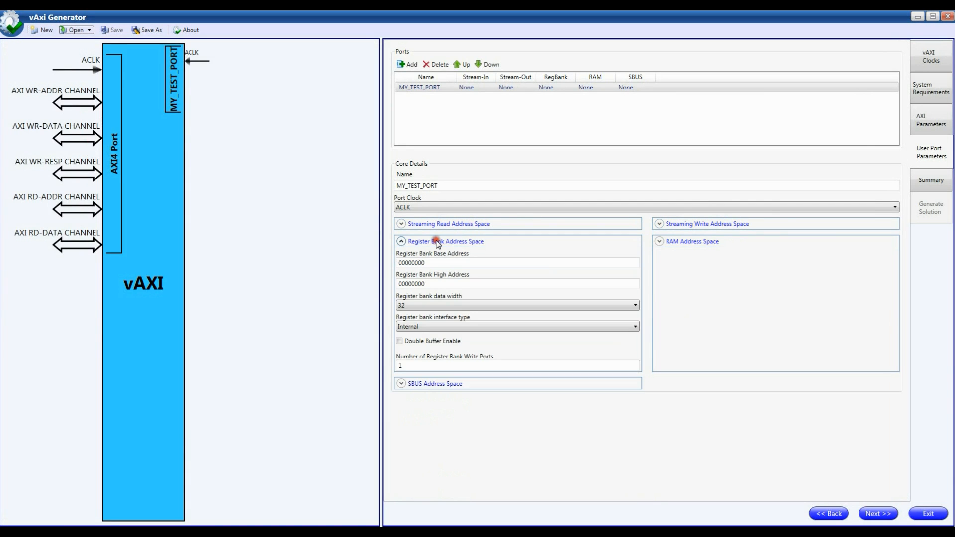
{"action": "left_click", "coordinate": [693, 244]}
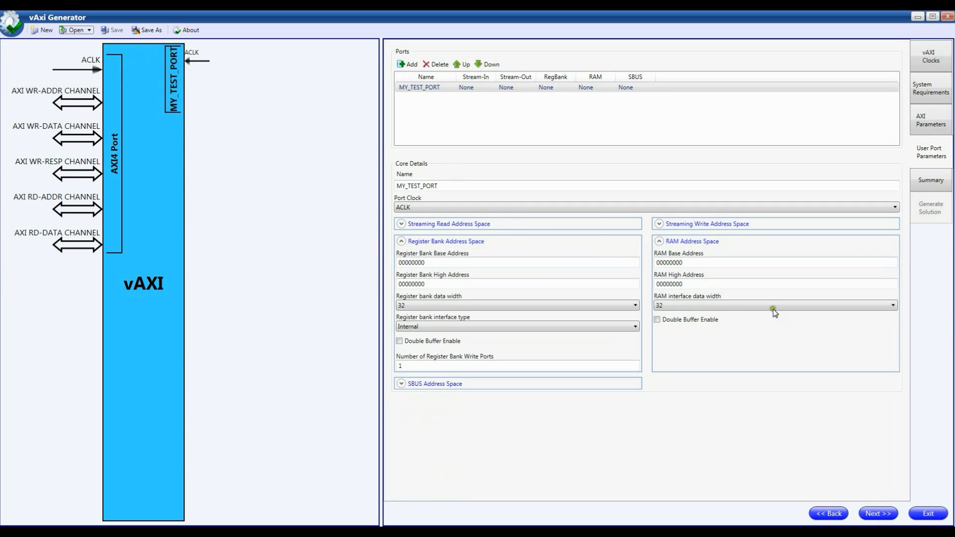
{"action": "left_click", "coordinate": [655, 263]}
{"action": "type", "text": "1"}
{"action": "left_click", "coordinate": [655, 284]}
{"action": "type", "text": "1"}
{"action": "left_click", "coordinate": [672, 263]}
{"action": "left_click", "coordinate": [670, 284]}
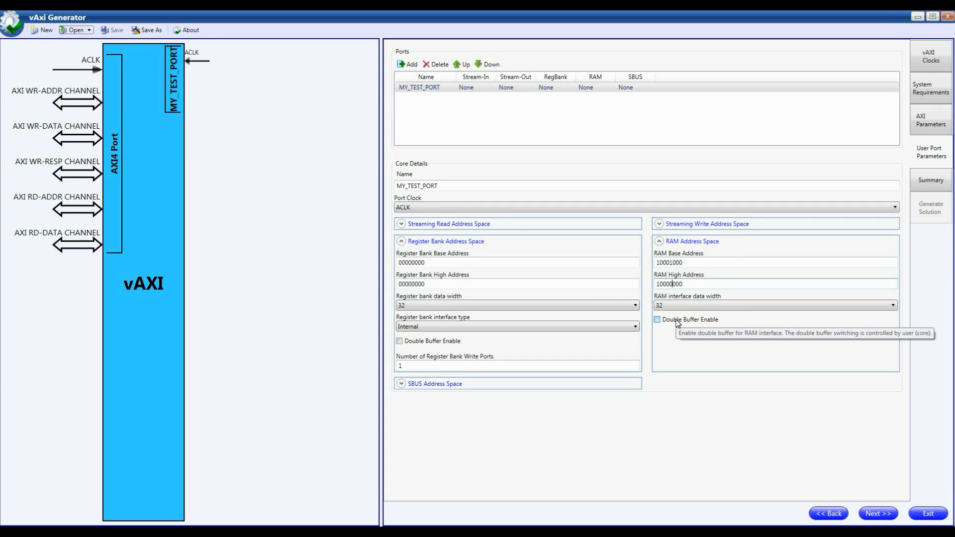
{"action": "left_click_drag", "start_coordinate": [683, 284], "coordinate": [674, 284]}
{"action": "type", "text": "FFF"}
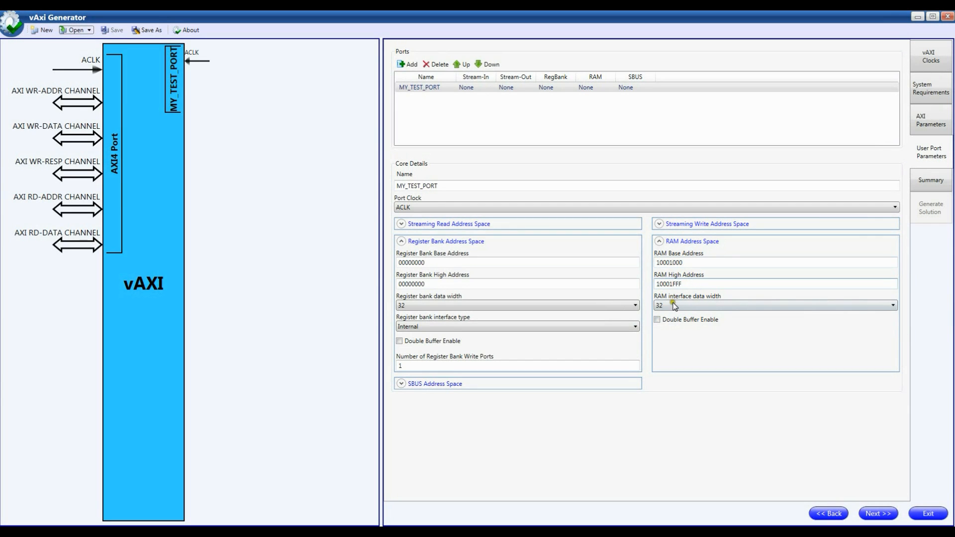
{"action": "left_click", "coordinate": [672, 305]}
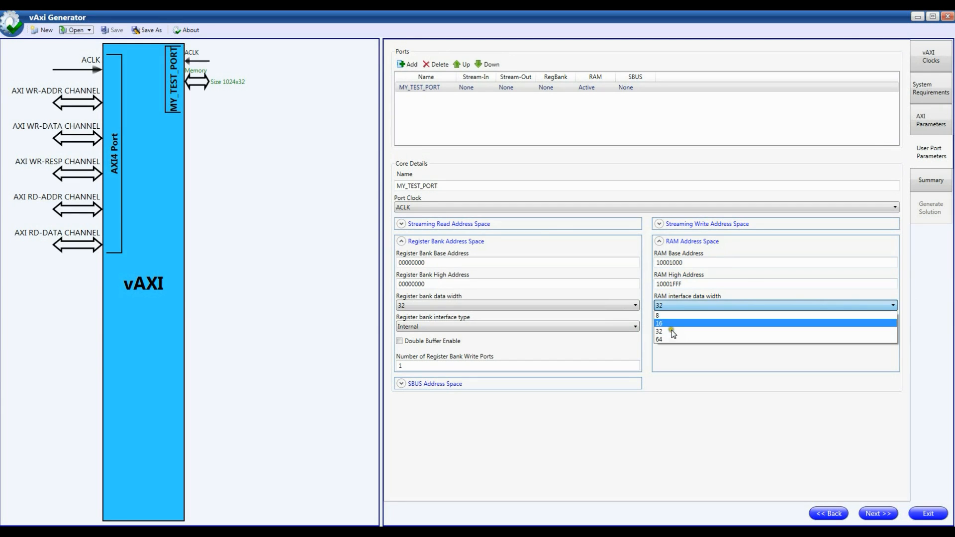
{"action": "left_click", "coordinate": [763, 279]}
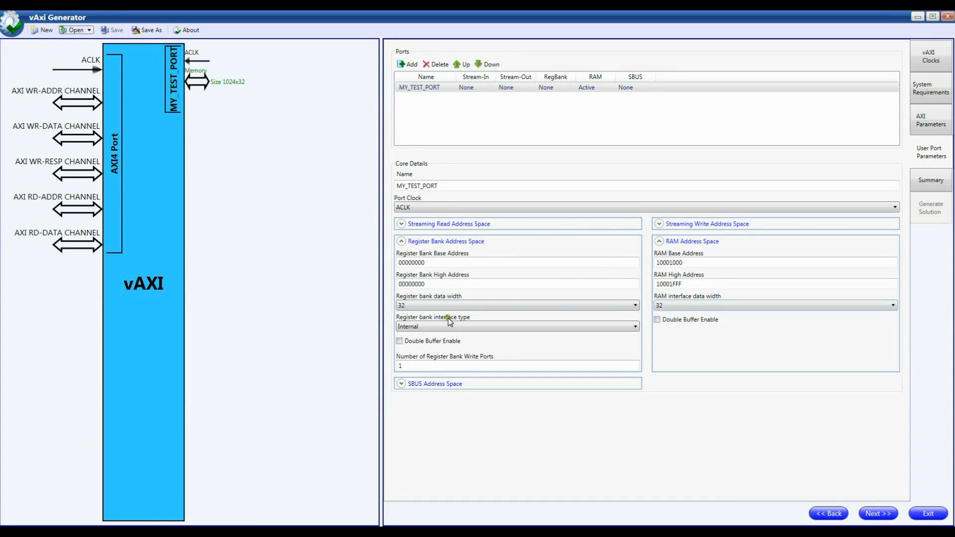
Step: Set the register bank base address to 10000000 and its high address to 100000FF
{"action": "left_click", "coordinate": [398, 264]}
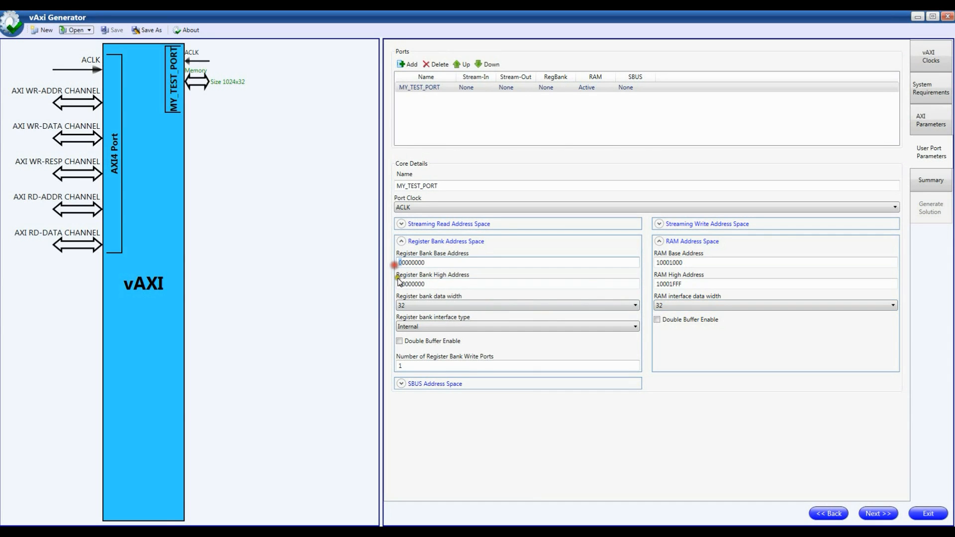
{"action": "type", "text": "1"}
{"action": "left_click_drag", "start_coordinate": [399, 284], "coordinate": [431, 285]}
{"action": "type", "text": "1"}
{"action": "type", "text": "FF"}
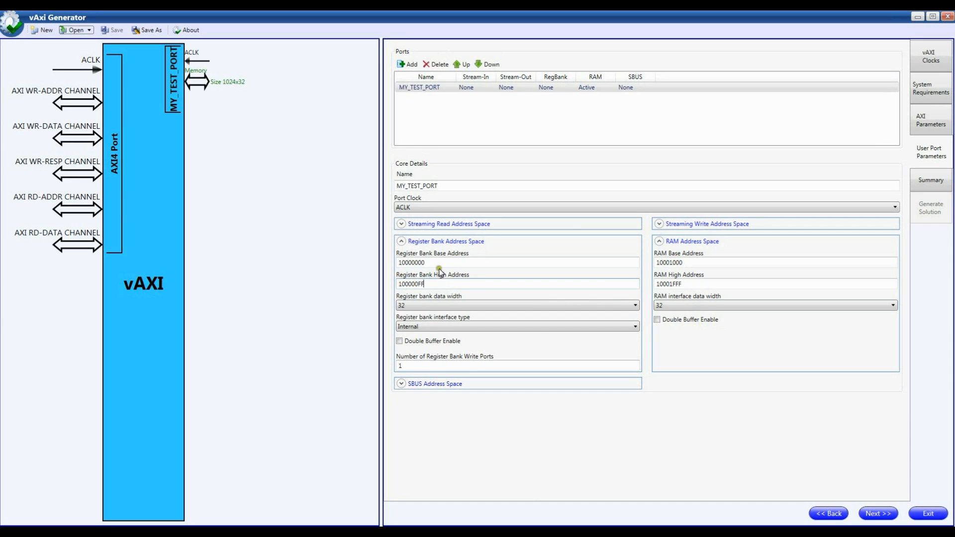
{"action": "left_click", "coordinate": [435, 265]}
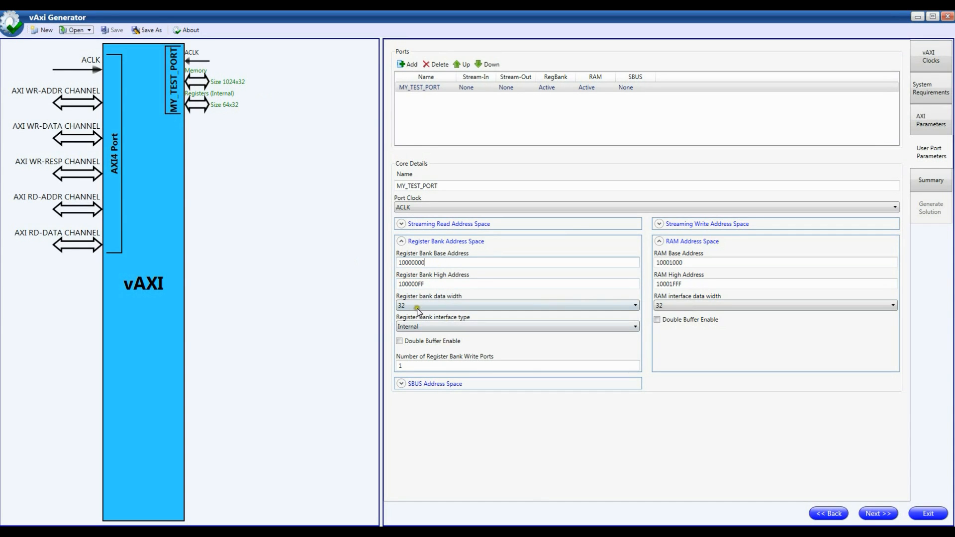
Step: Examine the register bank interface types and the SBUS address space settings
{"action": "left_click", "coordinate": [433, 328]}
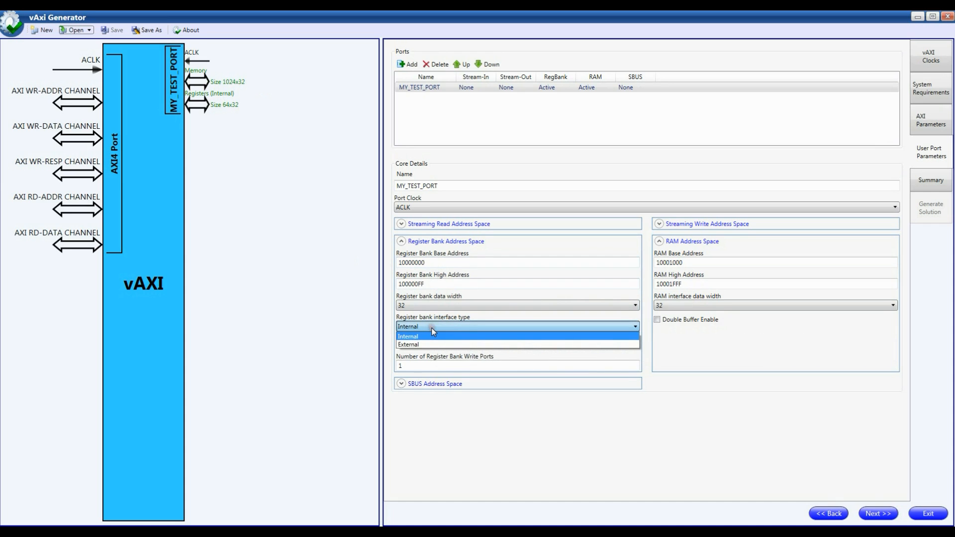
{"action": "left_click", "coordinate": [478, 411]}
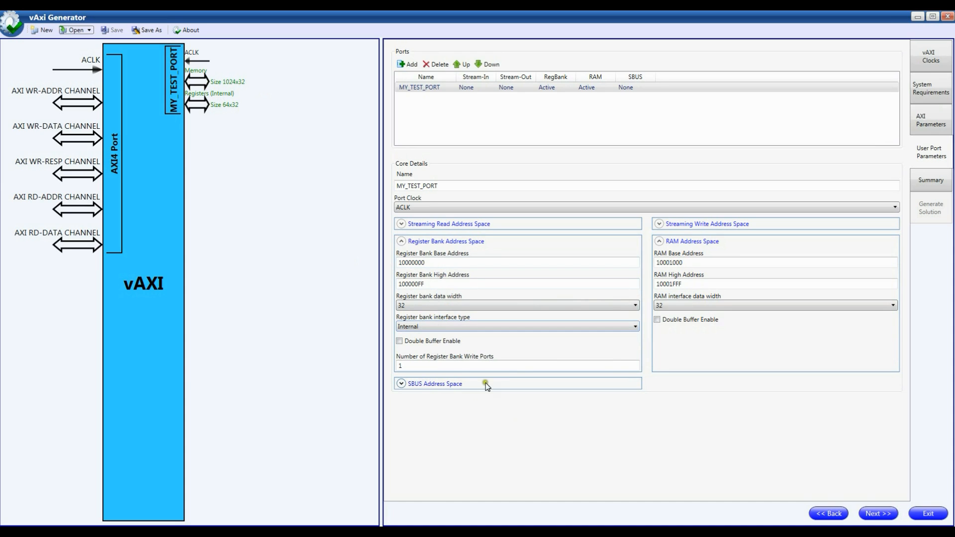
{"action": "left_click", "coordinate": [452, 383]}
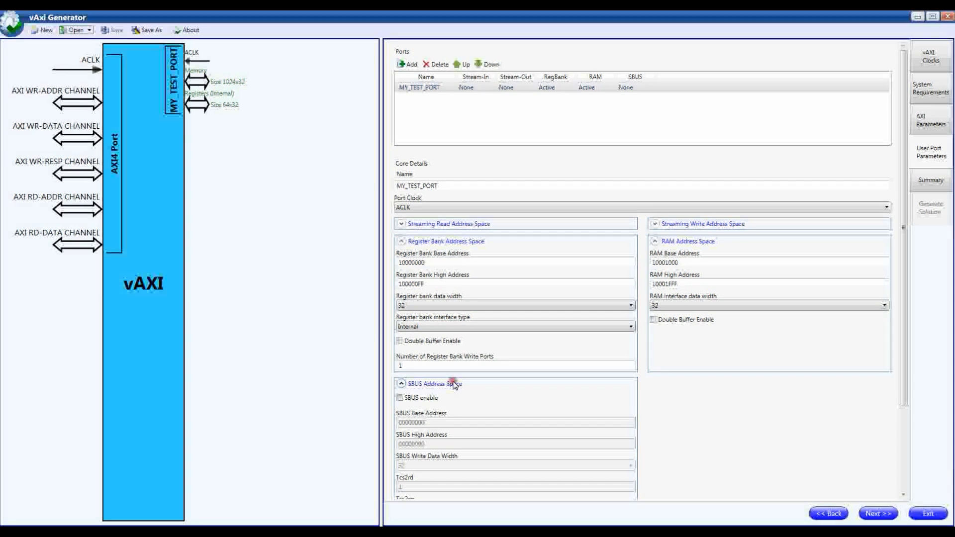
{"action": "left_click", "coordinate": [453, 383]}
Step: Proceed past the summary to the solution generation settings and choose the desktop's tmp folder as target directory for the my_vaxi wrapper
{"action": "left_click", "coordinate": [876, 513]}
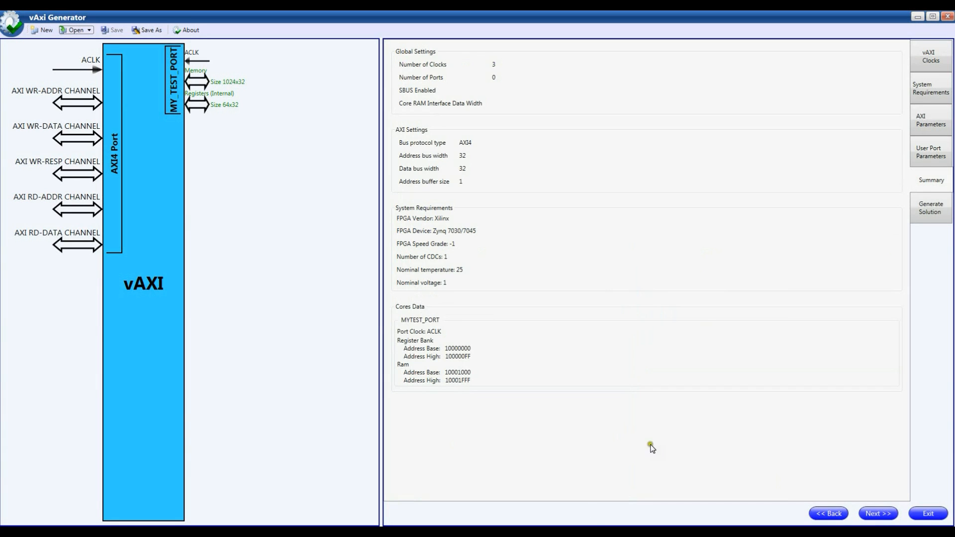
{"action": "left_click", "coordinate": [878, 513]}
{"action": "left_click", "coordinate": [413, 67]}
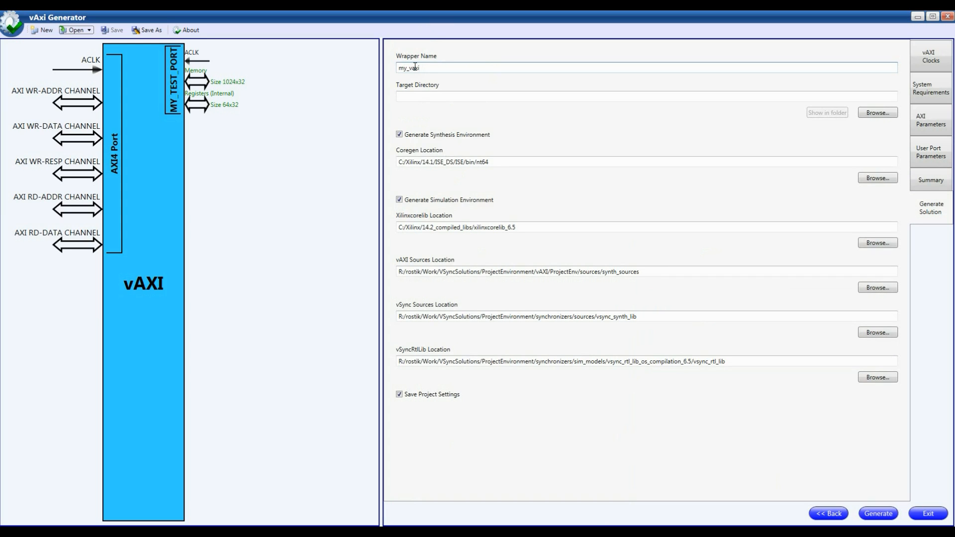
{"action": "left_click", "coordinate": [436, 95]}
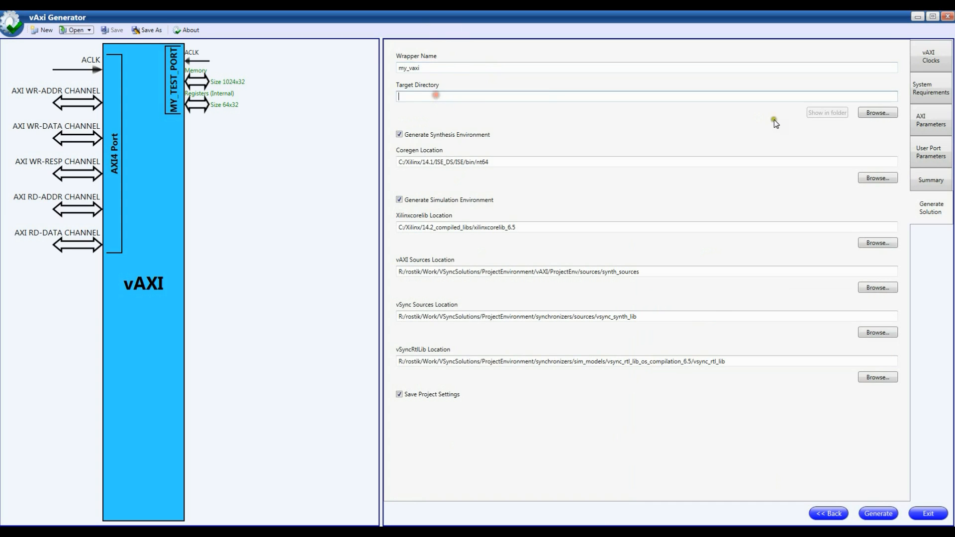
{"action": "left_click", "coordinate": [877, 112]}
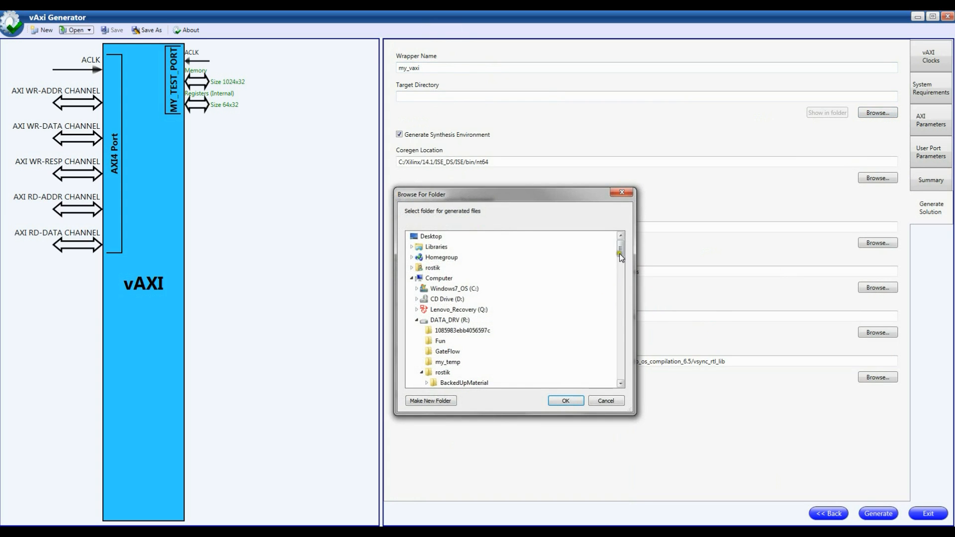
{"action": "left_click_drag", "start_coordinate": [621, 256], "coordinate": [622, 375]}
{"action": "left_click", "coordinate": [488, 373]}
{"action": "left_click", "coordinate": [566, 405]}
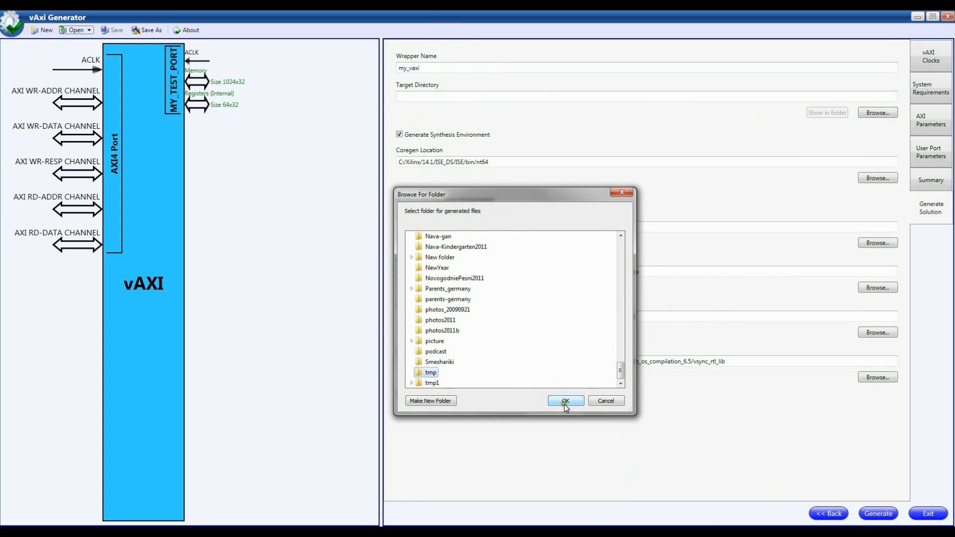
Step: Generate the solution with synthesis and simulation environments, moving the console windows aside while it runs
{"action": "left_click", "coordinate": [878, 515]}
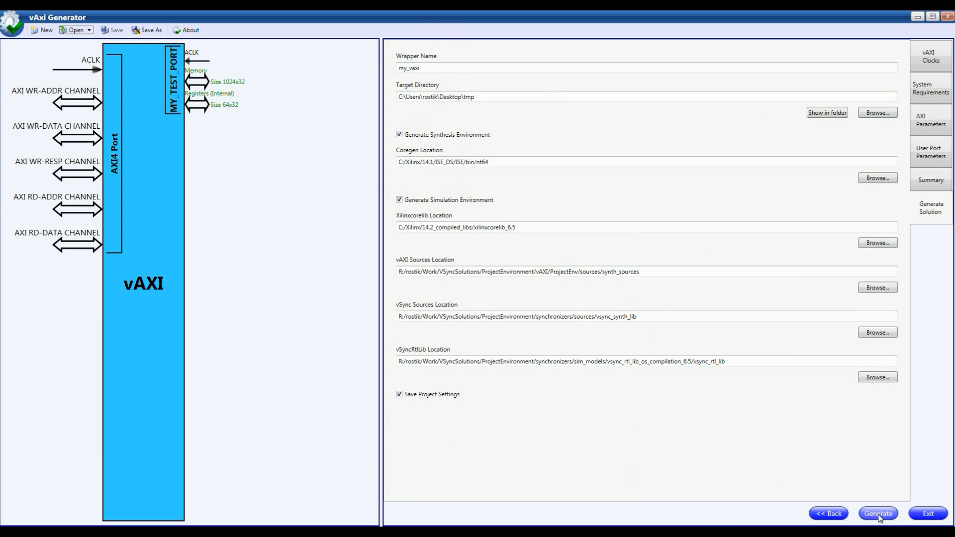
{"action": "left_click", "coordinate": [878, 515]}
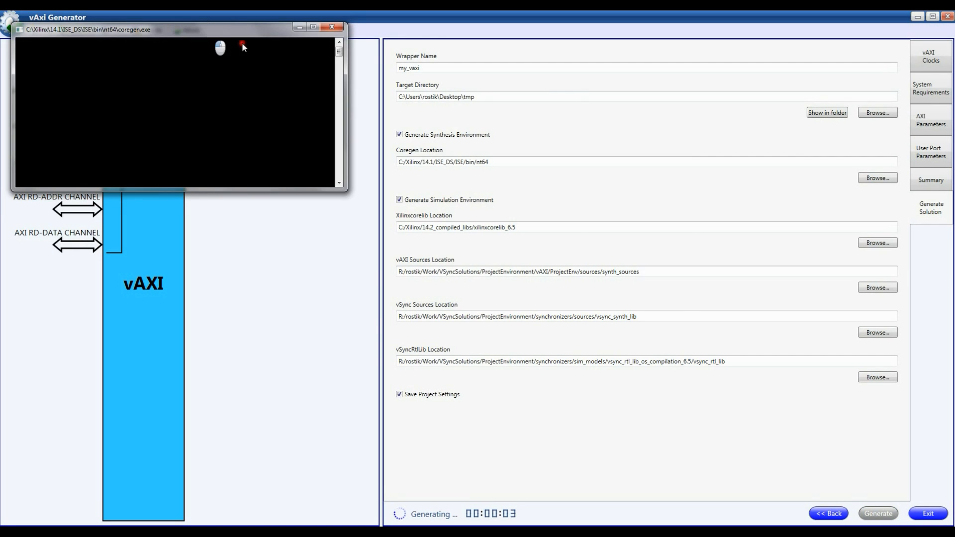
{"action": "left_click_drag", "start_coordinate": [207, 32], "coordinate": [566, 195]}
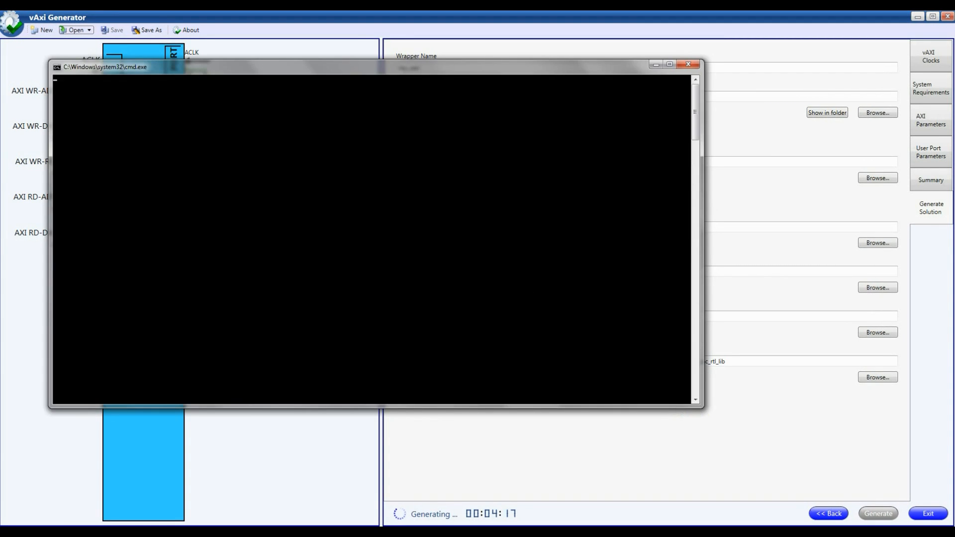
{"action": "left_click_drag", "start_coordinate": [277, 67], "coordinate": [373, 100]}
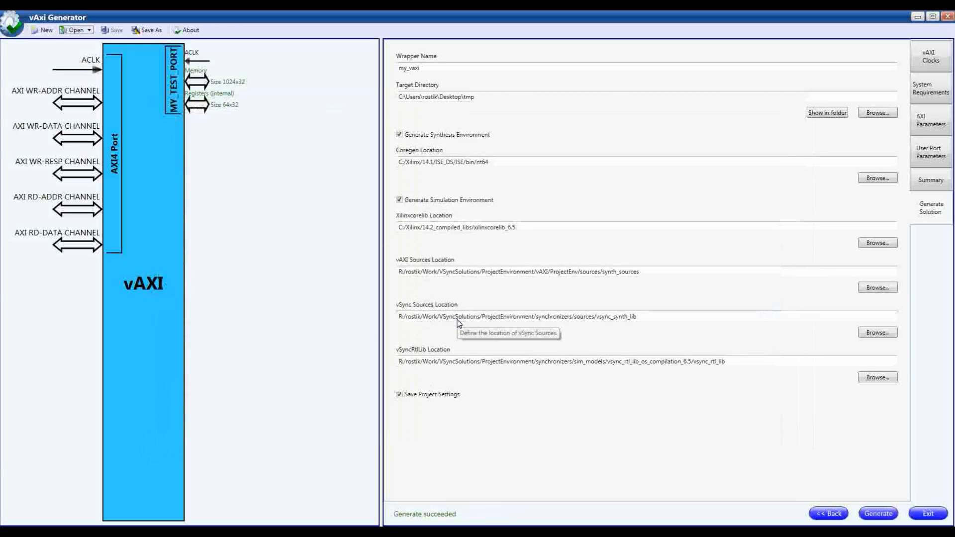
Step: Show the generated files in their folder and examine the MY_TEST_PORT RAM and register bank signals in synth_top.vhd
{"action": "left_click", "coordinate": [818, 112]}
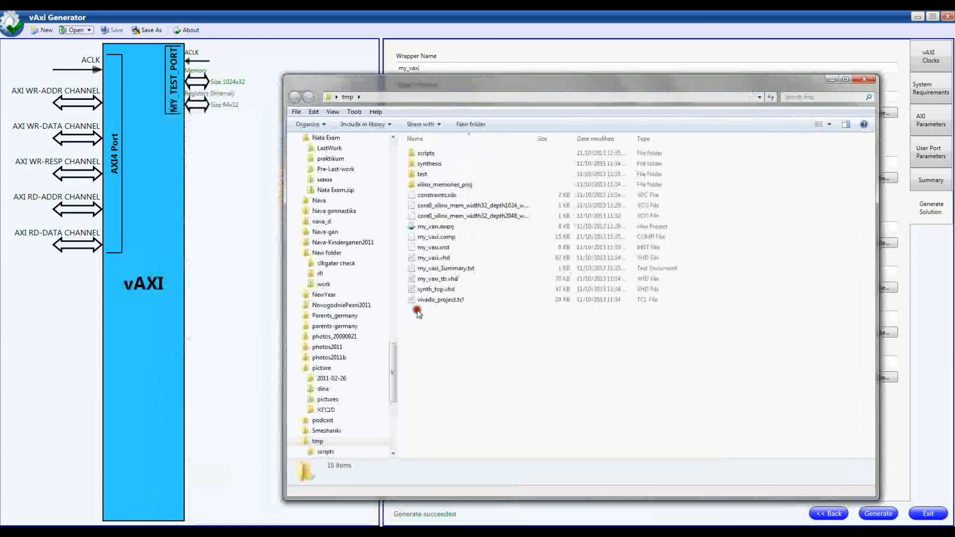
{"action": "left_click", "coordinate": [436, 226]}
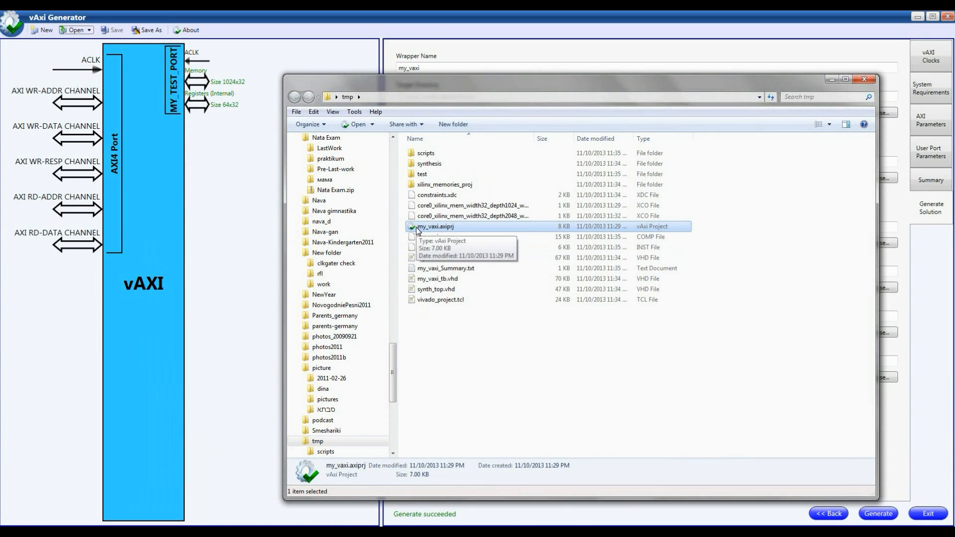
{"action": "double_click", "coordinate": [440, 289]}
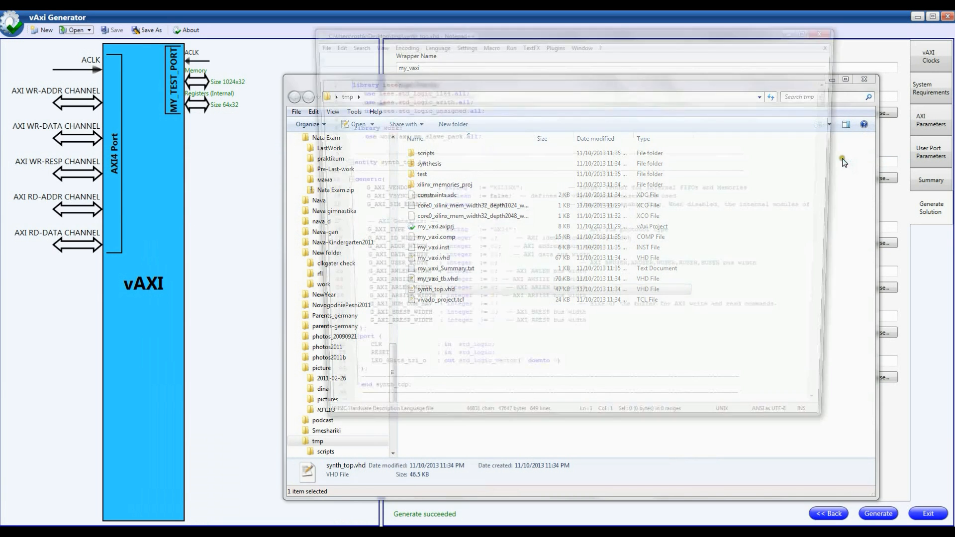
{"action": "left_click_drag", "start_coordinate": [833, 92], "coordinate": [816, 161]}
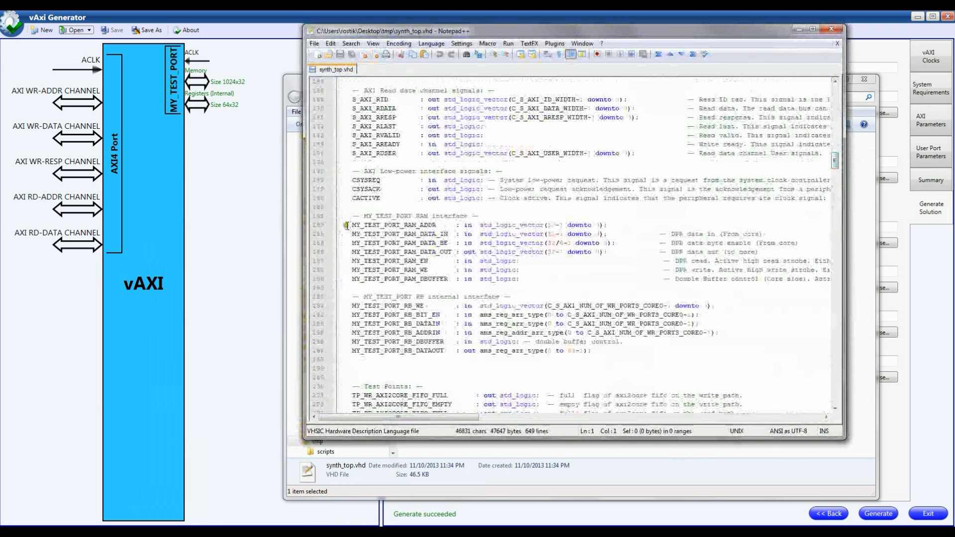
{"action": "left_click_drag", "start_coordinate": [347, 225], "coordinate": [595, 343]}
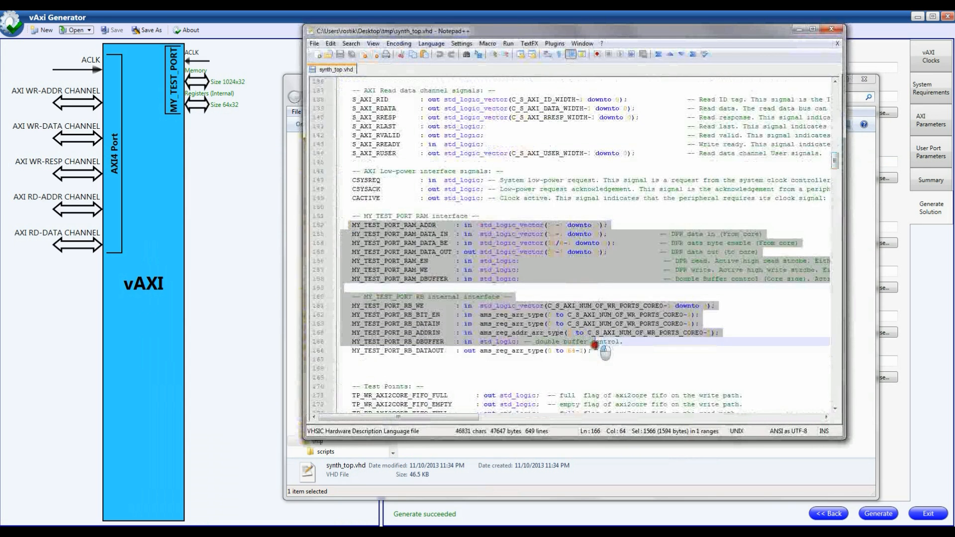
{"action": "left_click", "coordinate": [407, 225]}
{"action": "left_click_drag", "start_coordinate": [405, 305], "coordinate": [413, 305]}
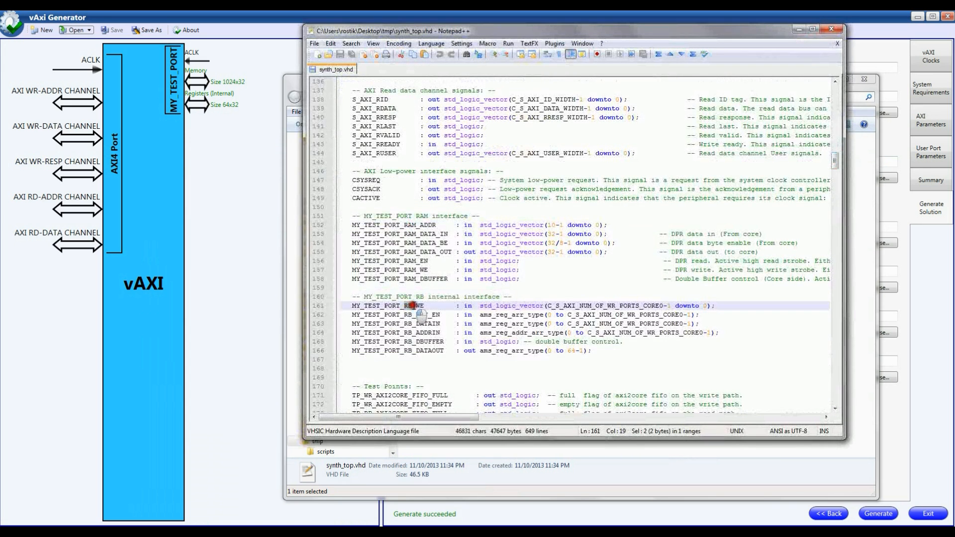
{"action": "left_click", "coordinate": [798, 29]}
Step: Select the my_vaxi_tb.vhd testbench, view the contents of the test folder and return to tmp
{"action": "left_click", "coordinate": [441, 279]}
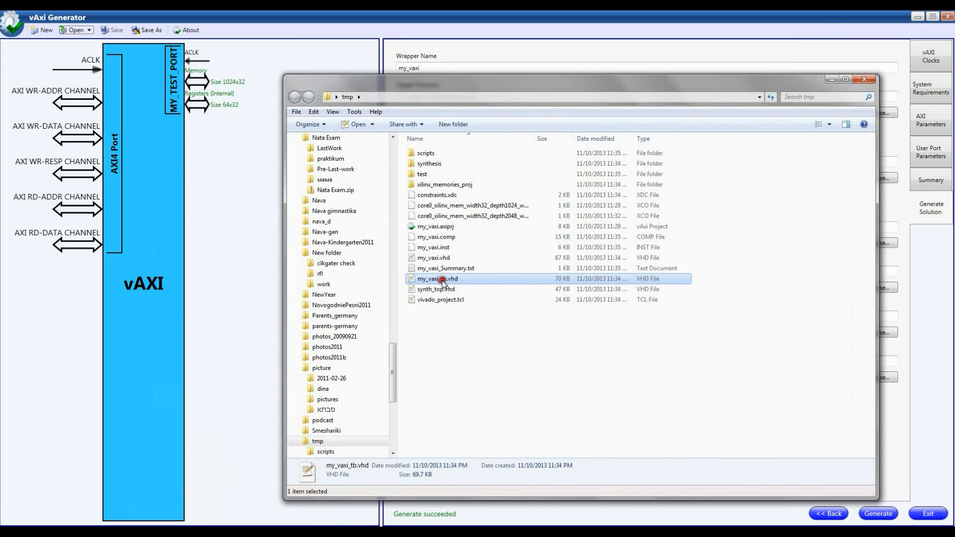
{"action": "left_click", "coordinate": [431, 175]}
{"action": "double_click", "coordinate": [432, 175]}
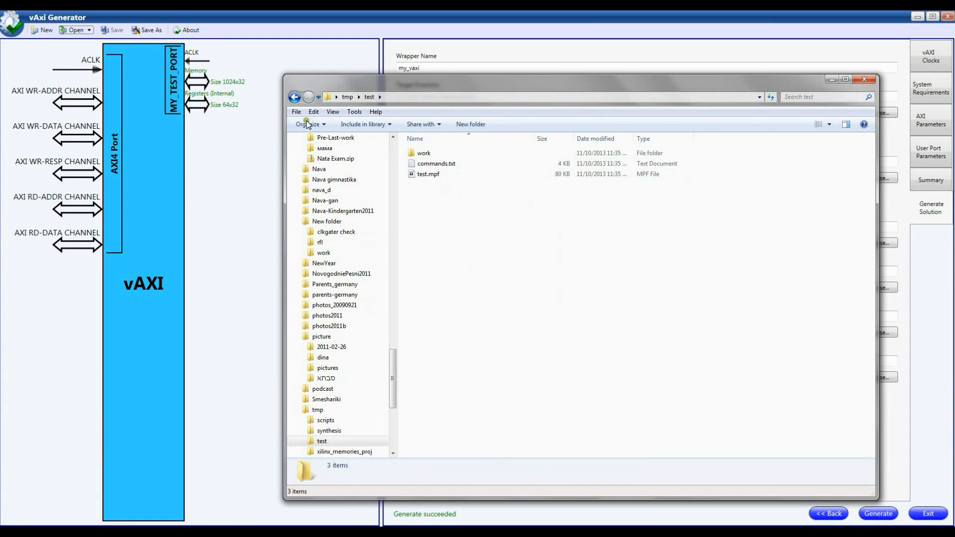
{"action": "left_click", "coordinate": [294, 97]}
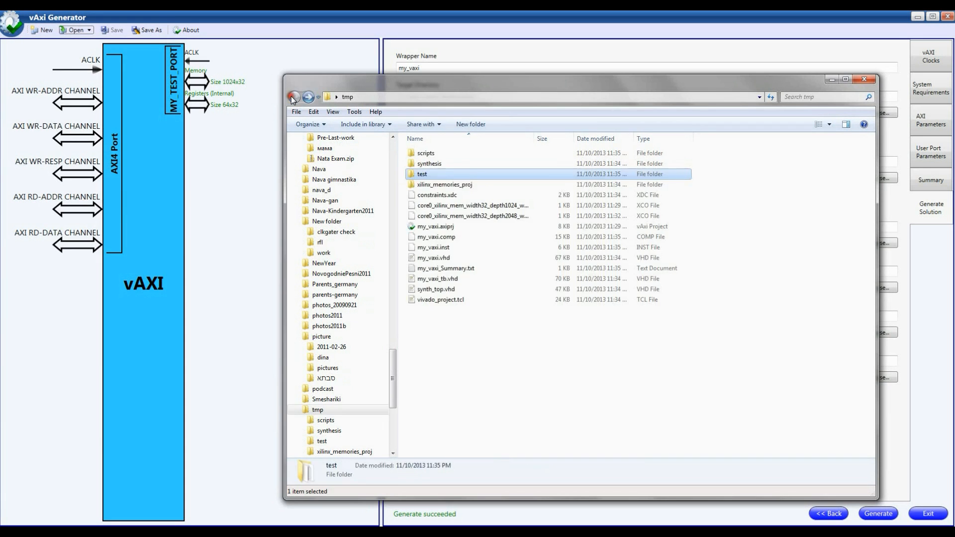
Step: View the xilinx_memories_proj folder with wider file names and a narrower folder tree, and return to tmp
{"action": "double_click", "coordinate": [437, 184]}
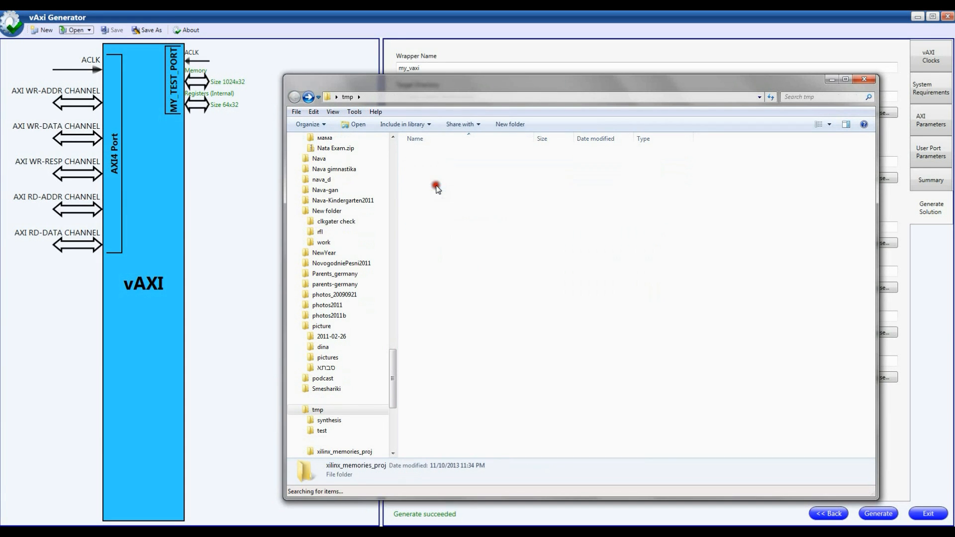
{"action": "left_click_drag", "start_coordinate": [533, 138], "coordinate": [585, 139]}
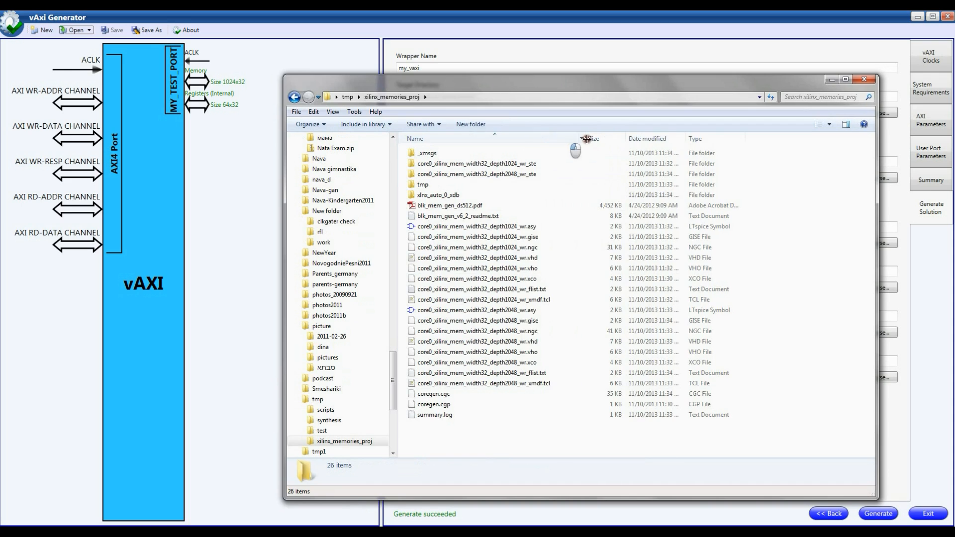
{"action": "left_click_drag", "start_coordinate": [400, 262], "coordinate": [318, 291]}
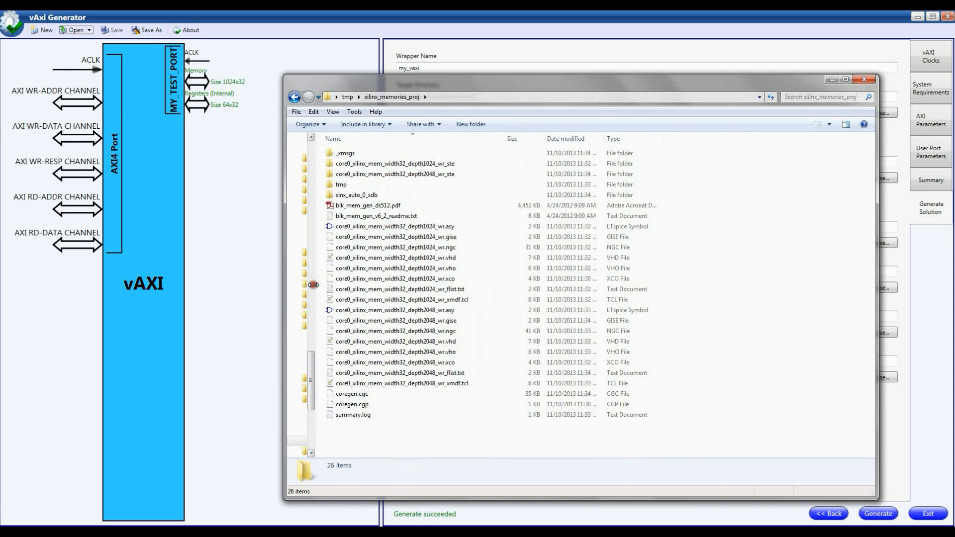
{"action": "left_click", "coordinate": [347, 96]}
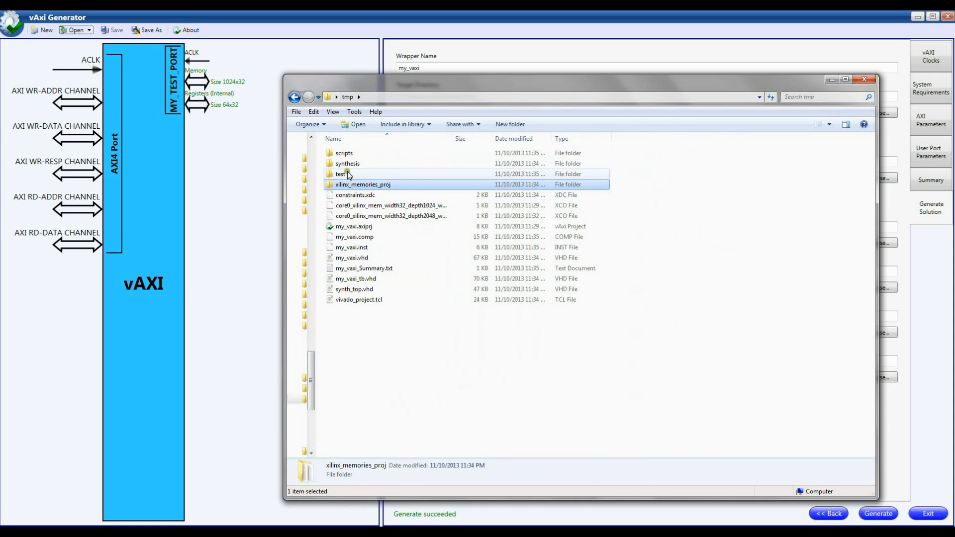
Step: Open the Vivado project my_vaxi.xpr from the my_vaxi folder inside synthesis
{"action": "key", "text": "Up"}
{"action": "key", "text": "Up"}
{"action": "key", "text": "Up"}
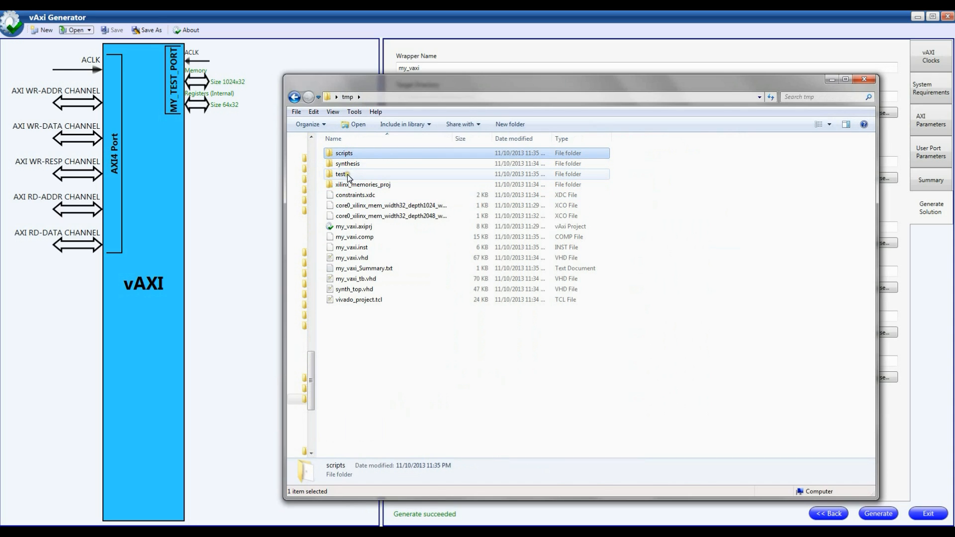
{"action": "left_click", "coordinate": [347, 164]}
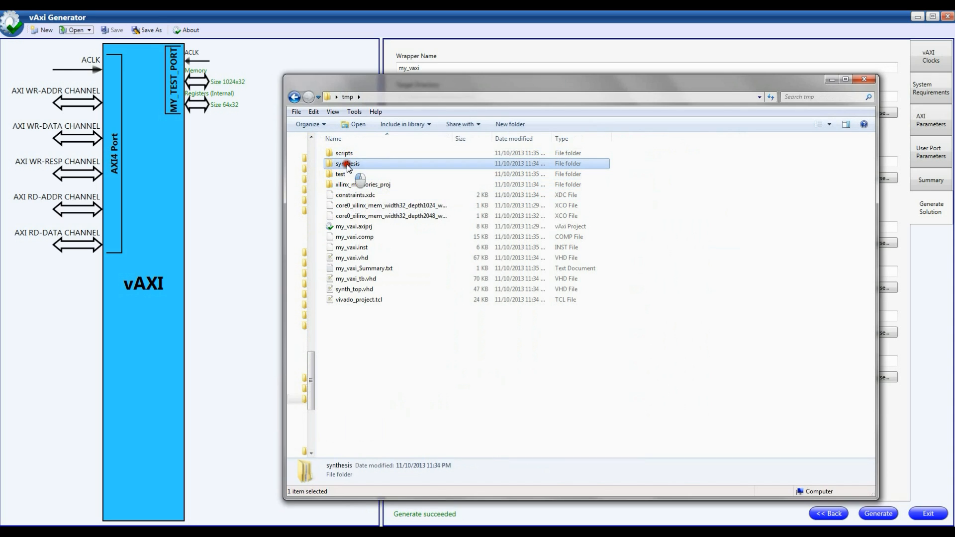
{"action": "double_click", "coordinate": [347, 164]}
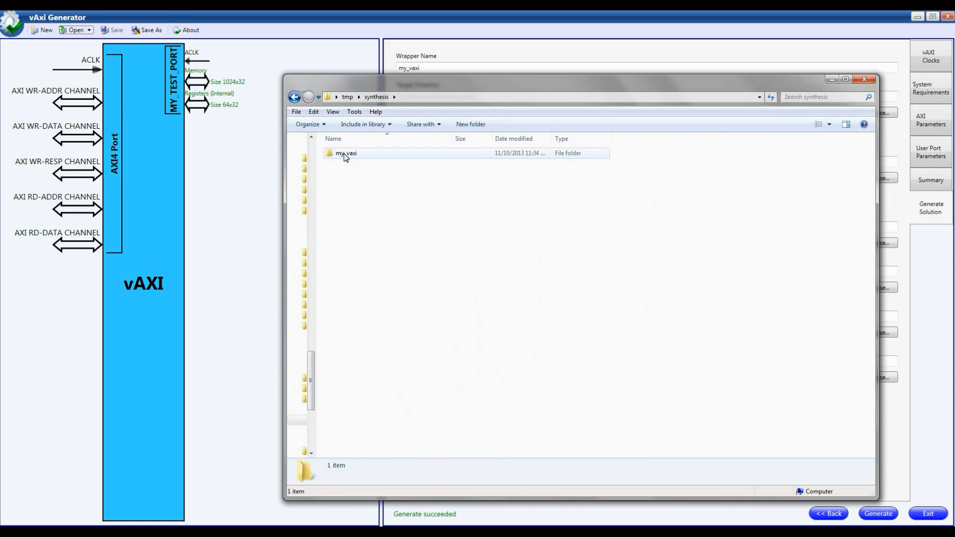
{"action": "double_click", "coordinate": [344, 153]}
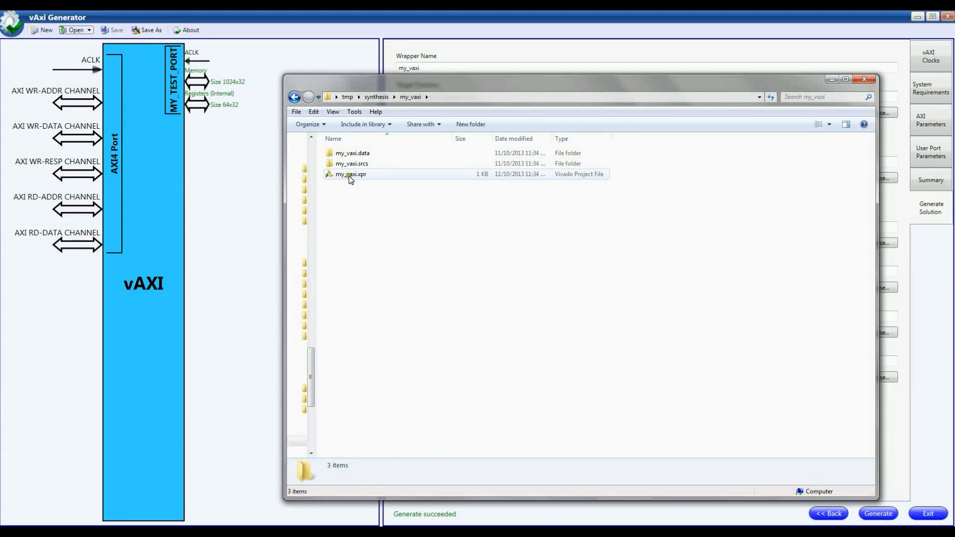
{"action": "double_click", "coordinate": [348, 175]}
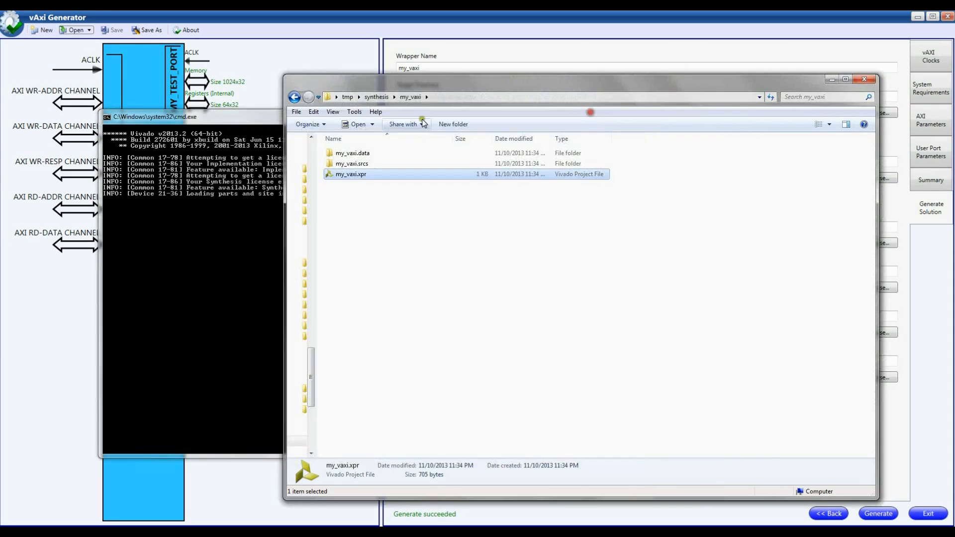
Step: Open sample_script.tcl from the scripts folder in Notepad++ and examine its memory and register bank read/write tests
{"action": "left_click", "coordinate": [376, 97]}
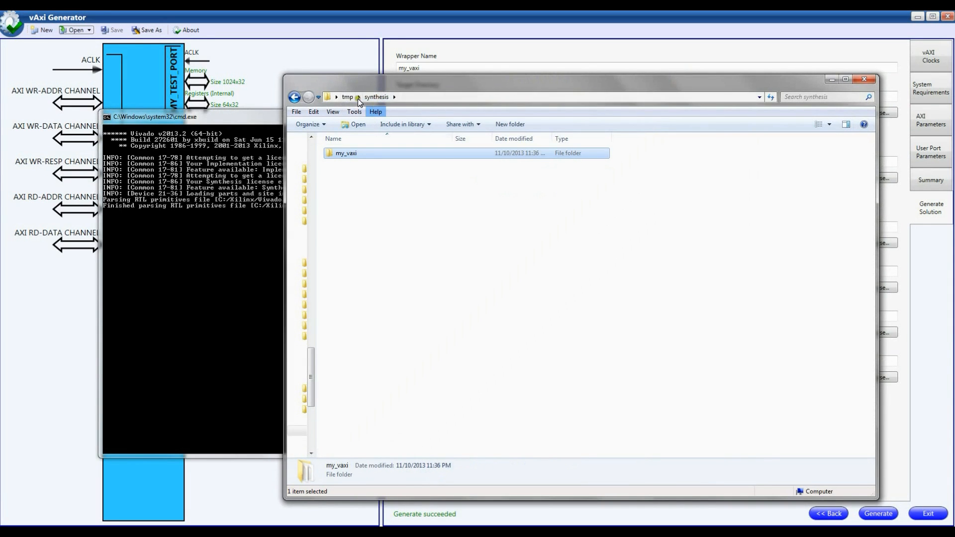
{"action": "left_click", "coordinate": [347, 97]}
{"action": "double_click", "coordinate": [348, 153]}
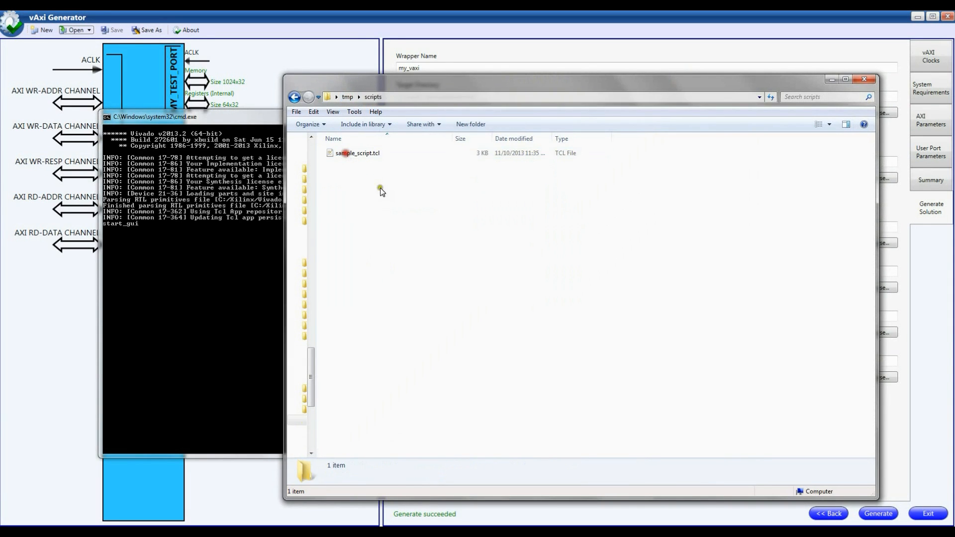
{"action": "left_click", "coordinate": [360, 154]}
{"action": "right_click", "coordinate": [360, 154]}
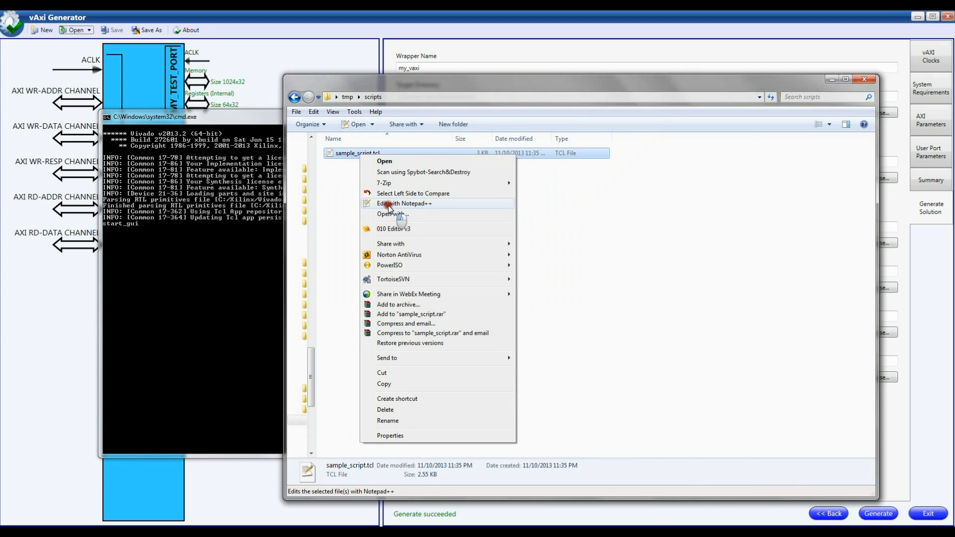
{"action": "left_click", "coordinate": [389, 206]}
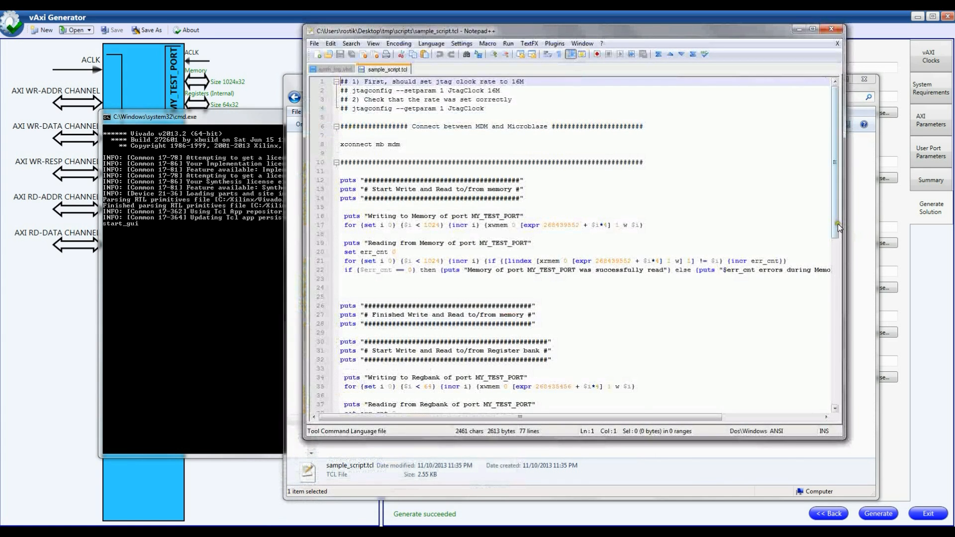
{"action": "left_click_drag", "start_coordinate": [835, 227], "coordinate": [585, 234]}
{"action": "left_click_drag", "start_coordinate": [362, 180], "coordinate": [540, 396]}
{"action": "scroll", "coordinate": [544, 370], "scroll_direction": "down", "scroll_amount": 4}
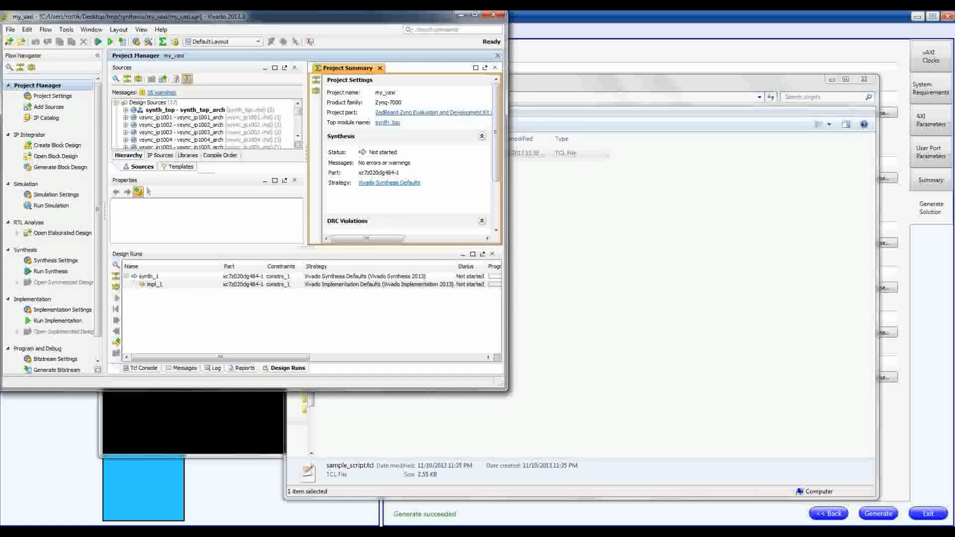
Step: Switch to Vivado, enlarge its window and expand synth_top and its u_vaxi_interconnect instance in the source hierarchy
{"action": "left_click_drag", "start_coordinate": [507, 390], "coordinate": [848, 505]}
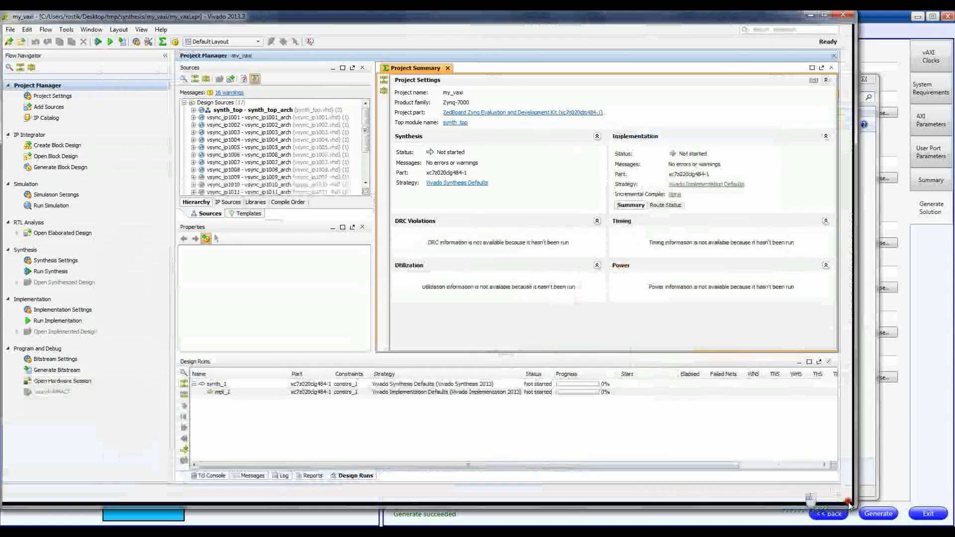
{"action": "left_click", "coordinate": [196, 110]}
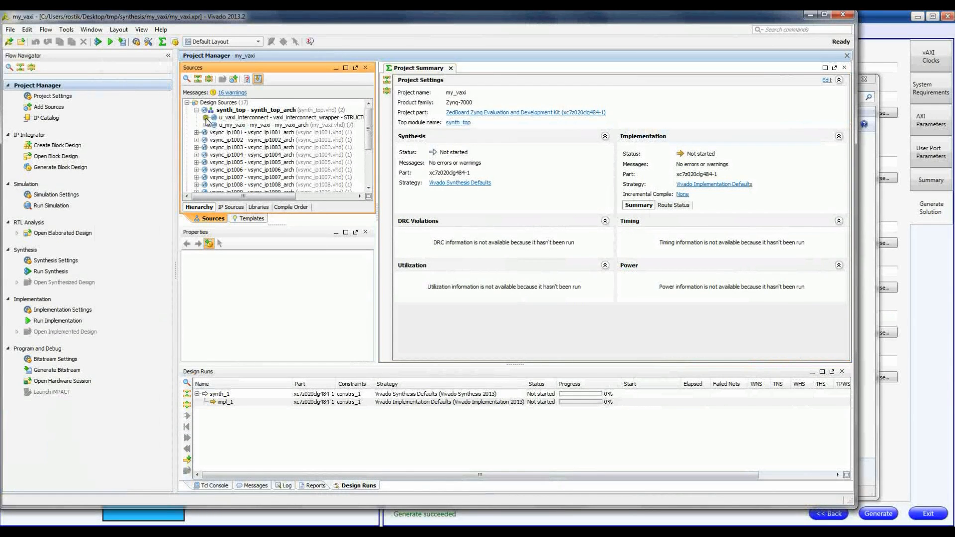
{"action": "left_click", "coordinate": [206, 118]}
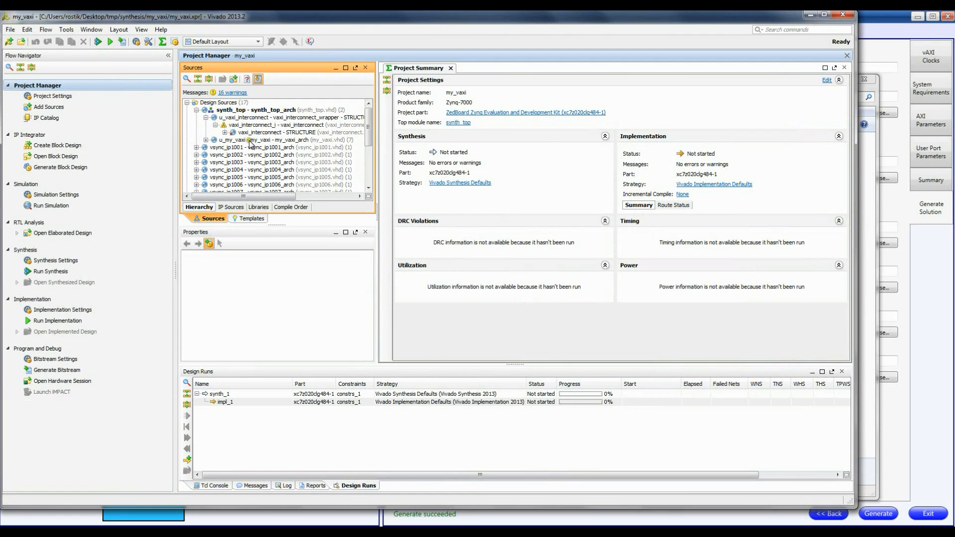
Step: Generate the bitstream, letting synthesis and implementation run first, and review the project summary without opening the implemented design
{"action": "left_click", "coordinate": [58, 371]}
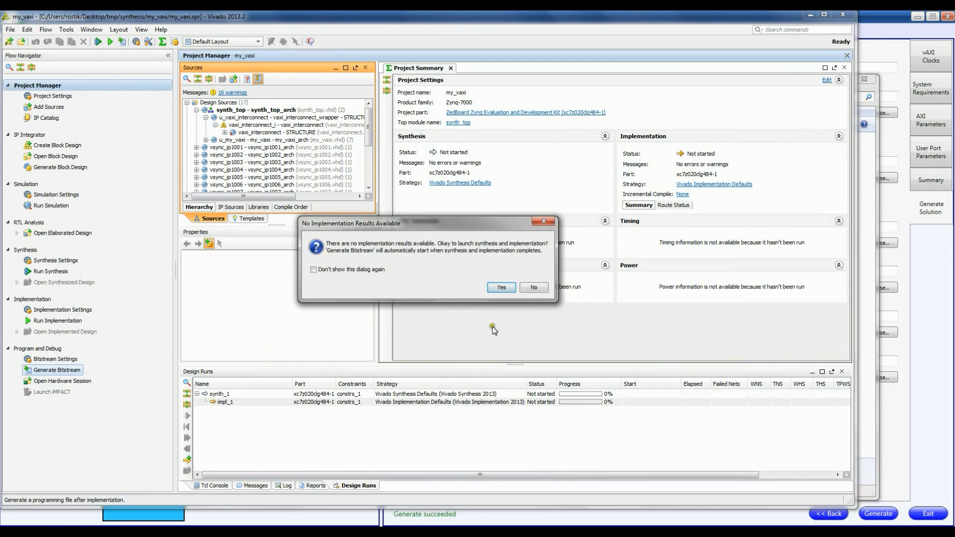
{"action": "left_click", "coordinate": [500, 289]}
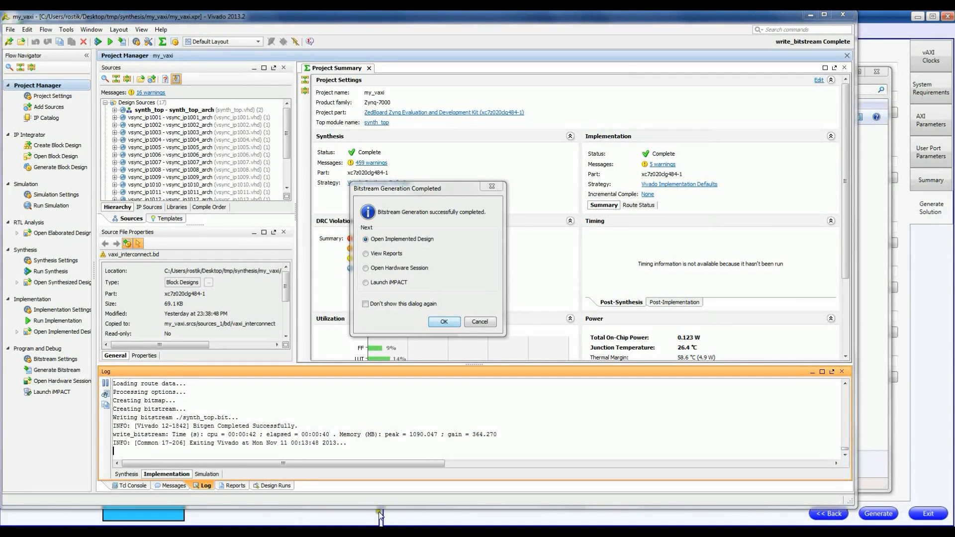
{"action": "left_click", "coordinate": [479, 322]}
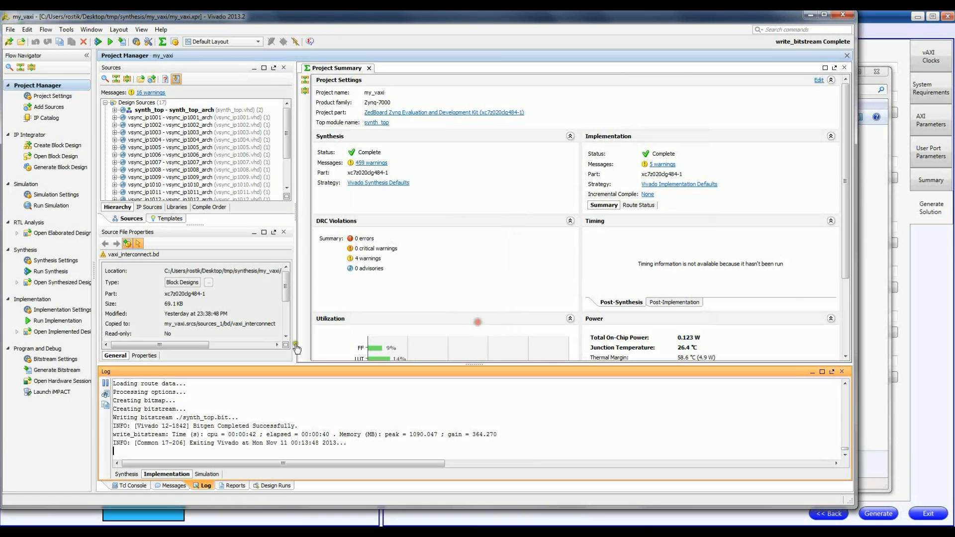
{"action": "scroll", "coordinate": [388, 279], "scroll_direction": "down", "scroll_amount": 3}
{"action": "scroll", "coordinate": [388, 280], "scroll_direction": "up", "scroll_amount": 2}
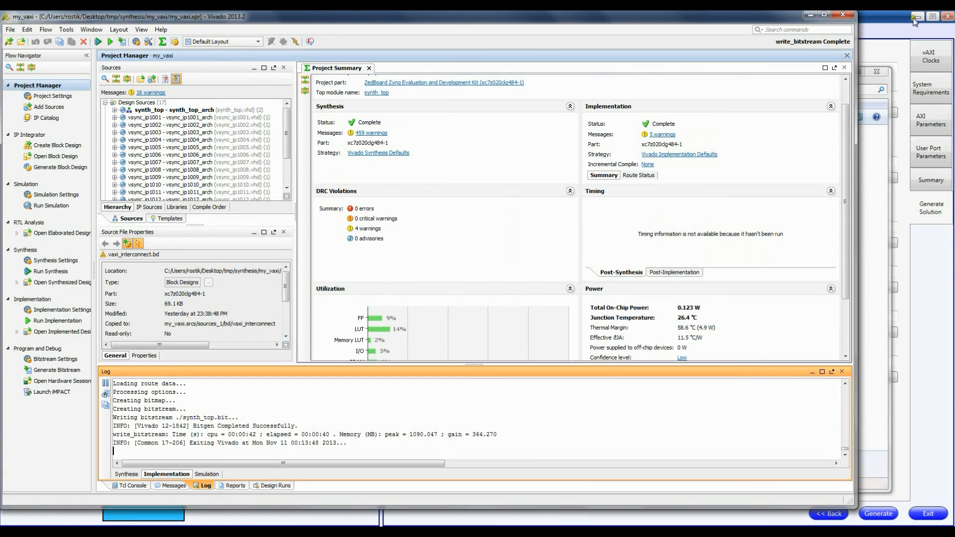
Step: Clear the open windows, launch iMPACT and automatically identify the Boundary-Scan chain, dismissing the device programming properties
{"action": "left_click", "coordinate": [809, 16]}
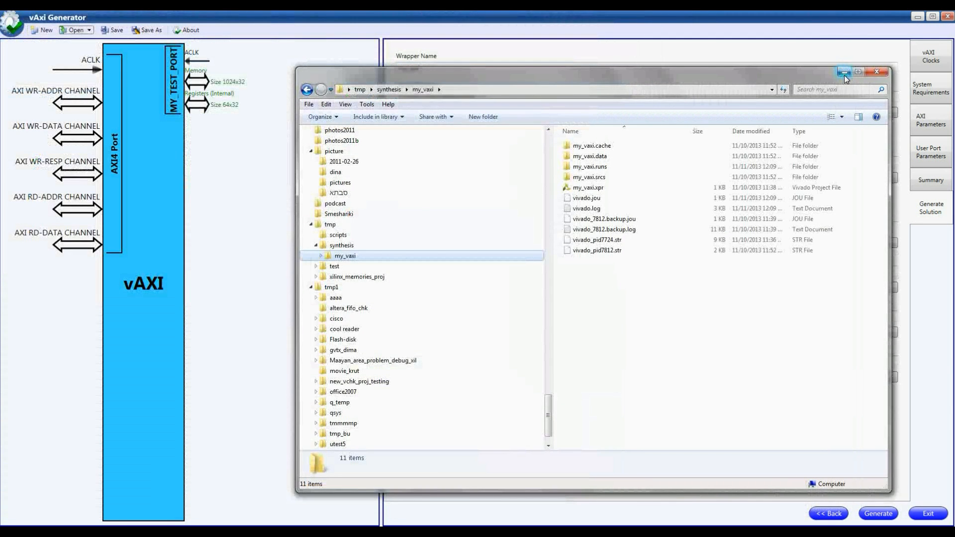
{"action": "left_click", "coordinate": [843, 75]}
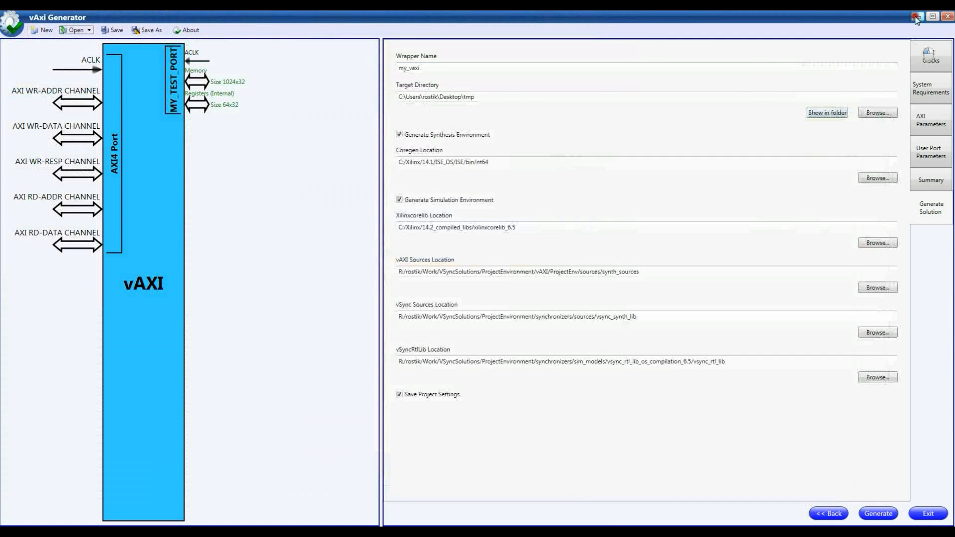
{"action": "left_click", "coordinate": [916, 17]}
{"action": "double_click", "coordinate": [344, 384]}
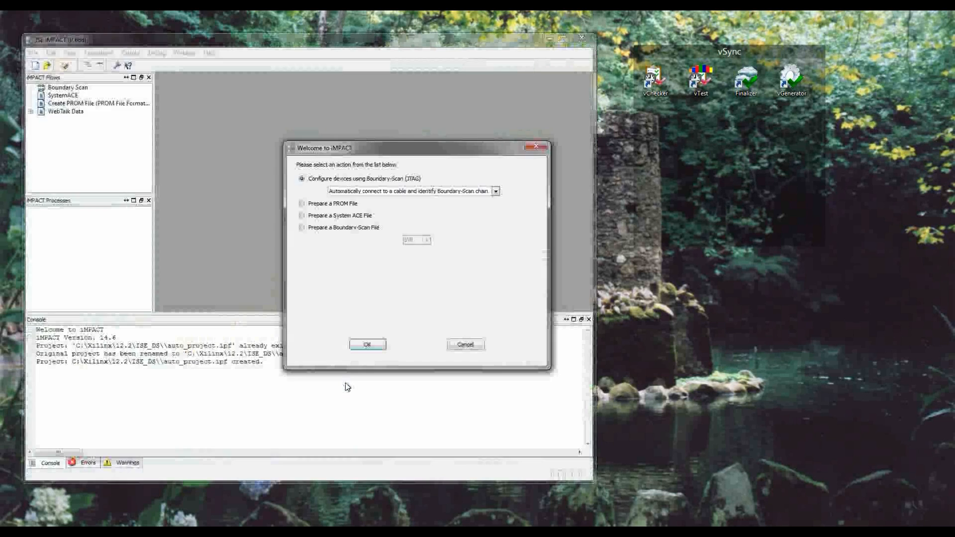
{"action": "left_click", "coordinate": [367, 344]}
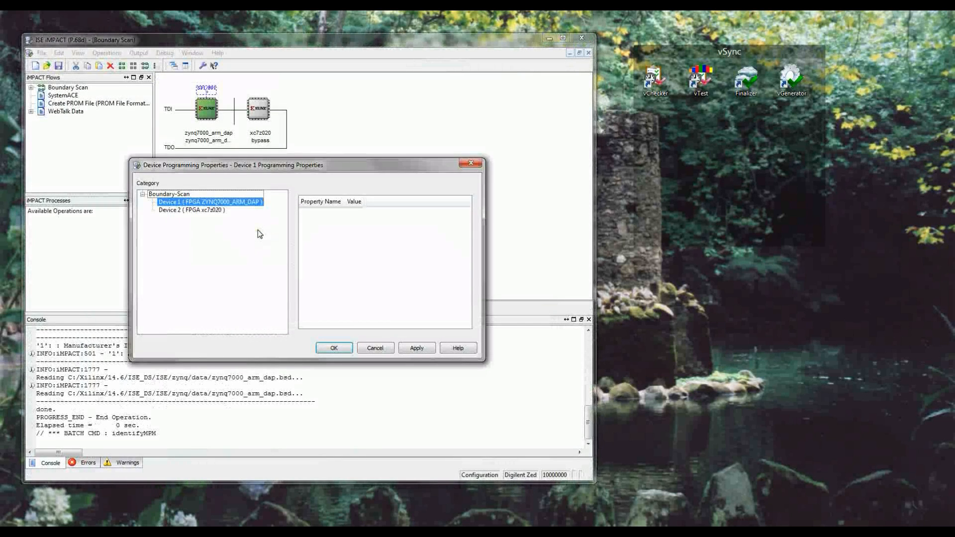
{"action": "left_click", "coordinate": [388, 348]}
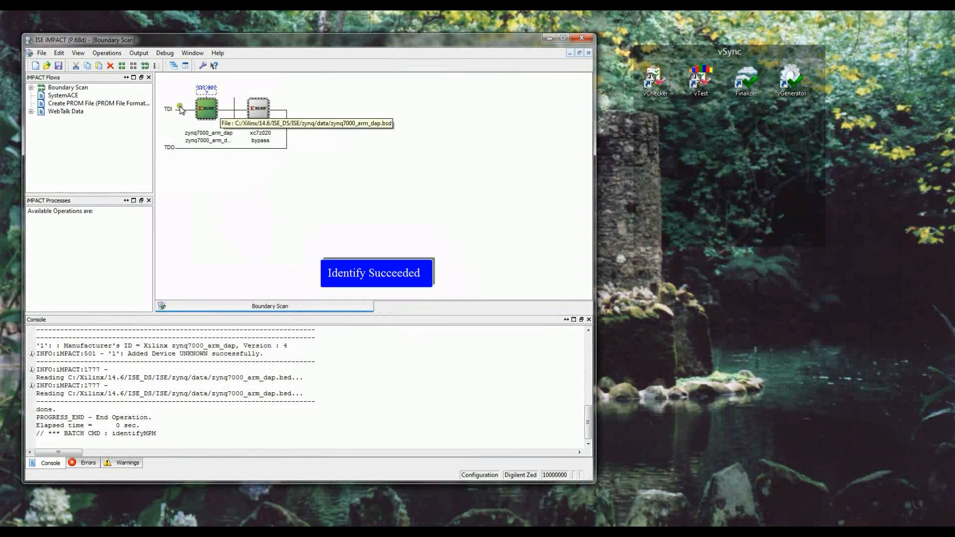
Step: Assign synth_top.bit from the impl_1 folder as the configuration file of the xc7z020 device
{"action": "left_click", "coordinate": [203, 112]}
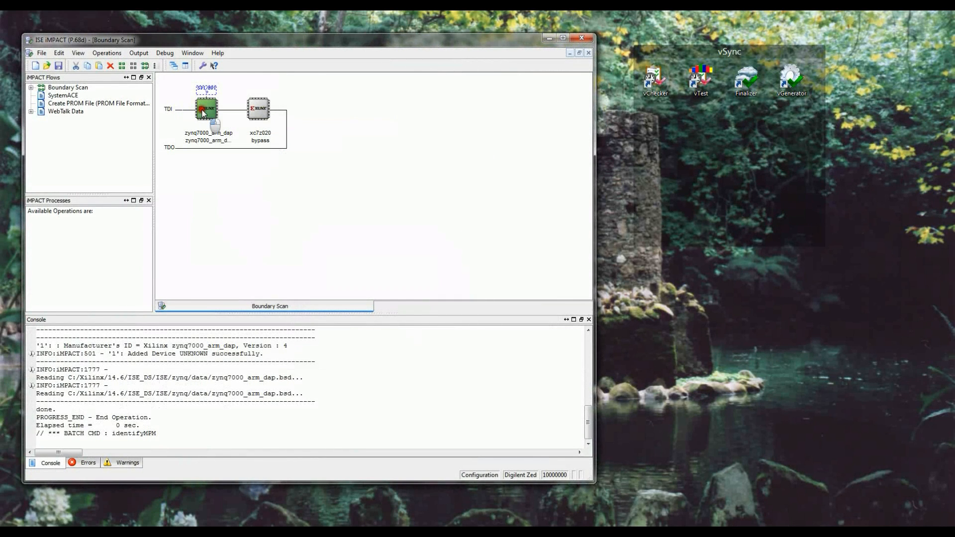
{"action": "left_click", "coordinate": [264, 111]}
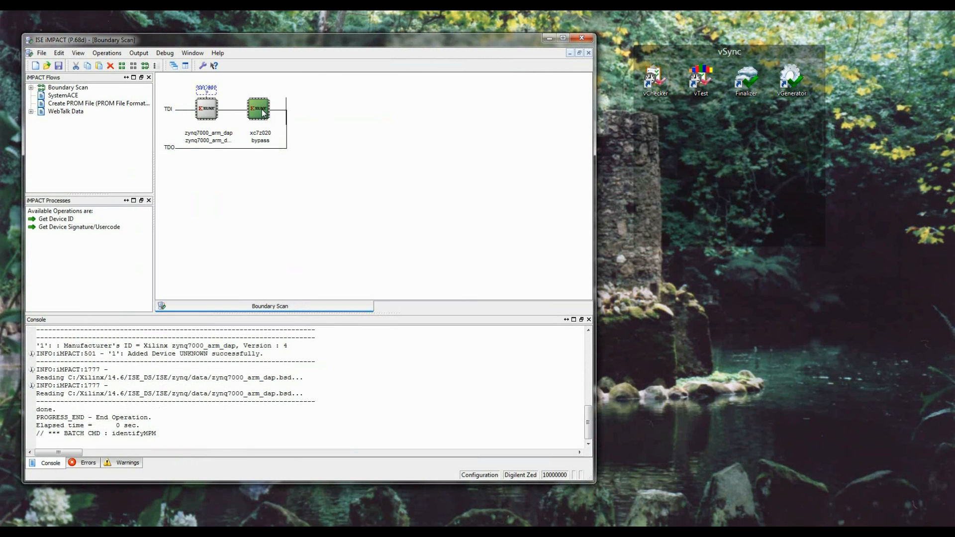
{"action": "right_click", "coordinate": [263, 113]}
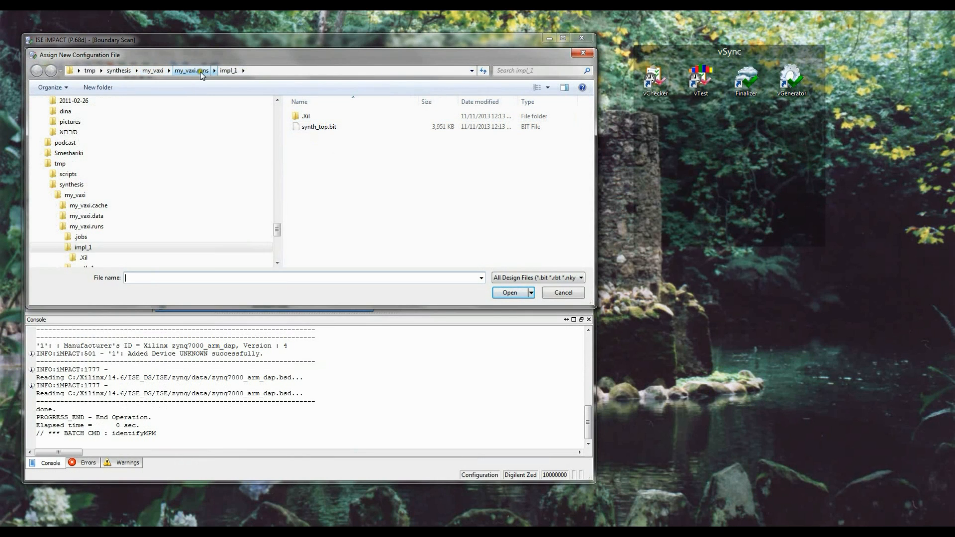
{"action": "left_click", "coordinate": [316, 127]}
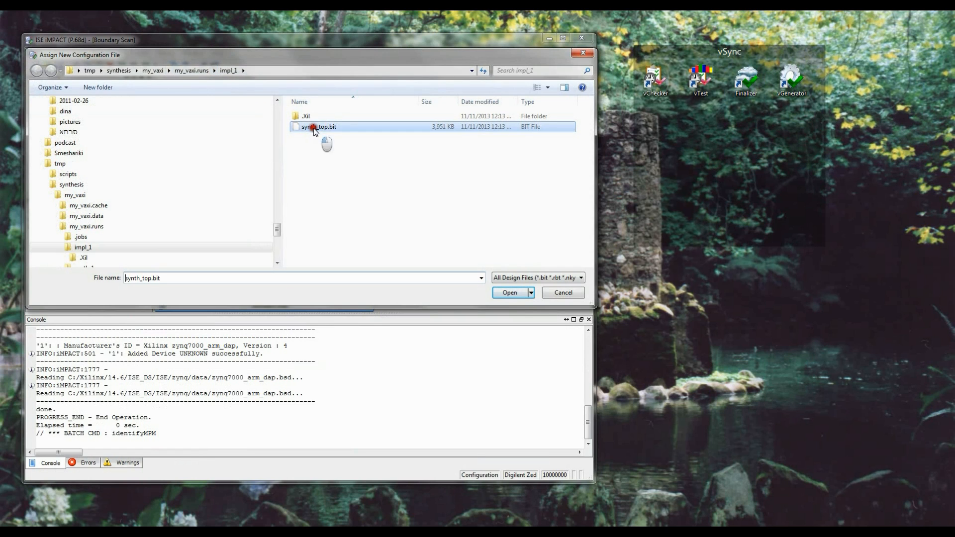
{"action": "left_click", "coordinate": [512, 293]}
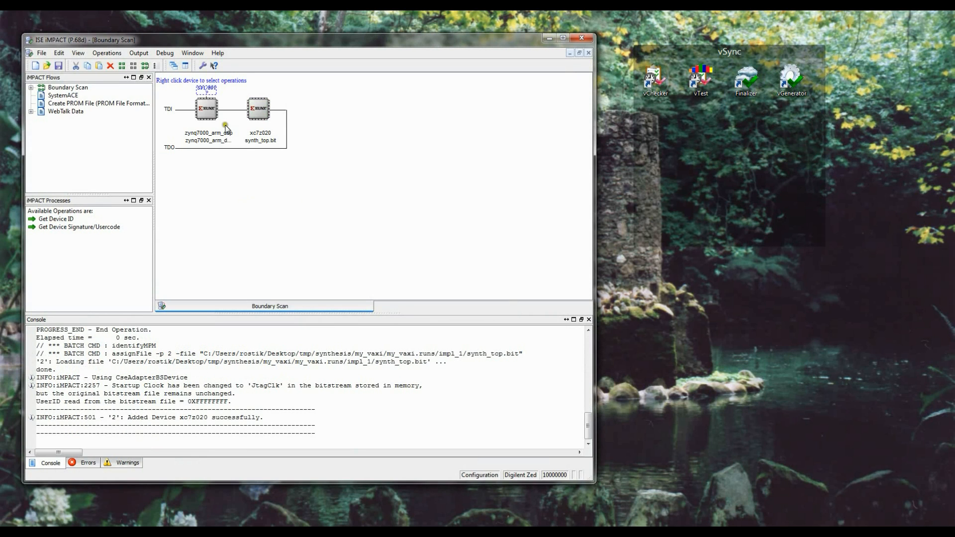
Step: Program the xc7z020 device with the assigned bitstream, leaving Verify off
{"action": "left_click", "coordinate": [257, 108]}
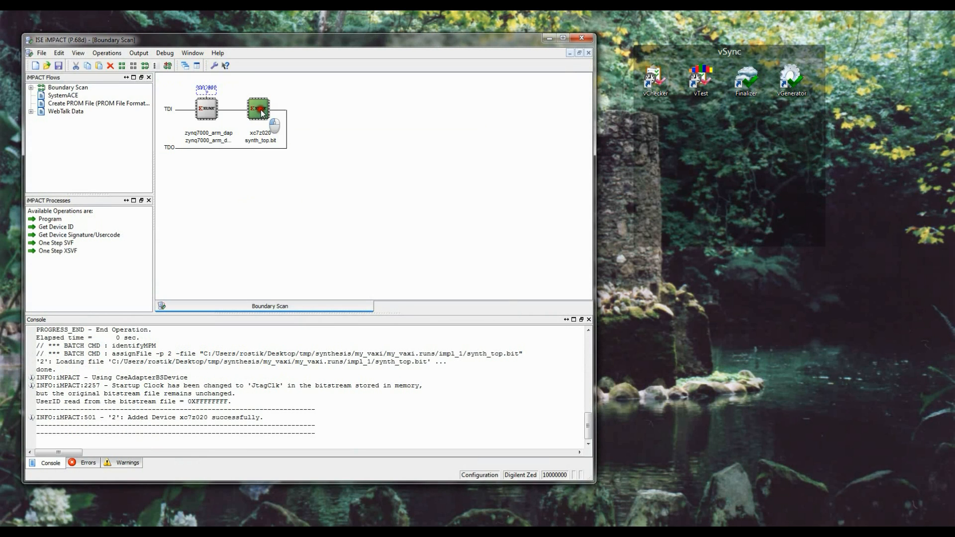
{"action": "double_click", "coordinate": [48, 219]}
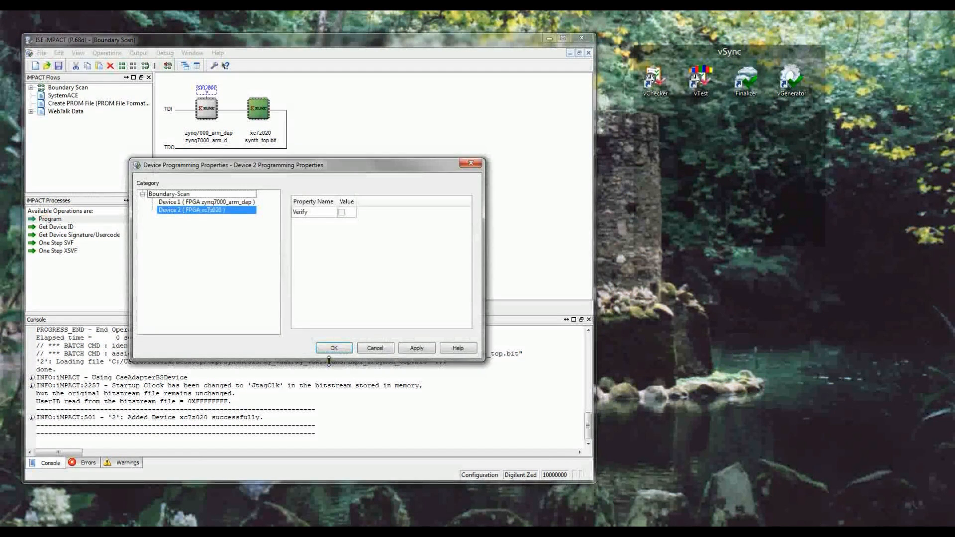
{"action": "left_click", "coordinate": [333, 348]}
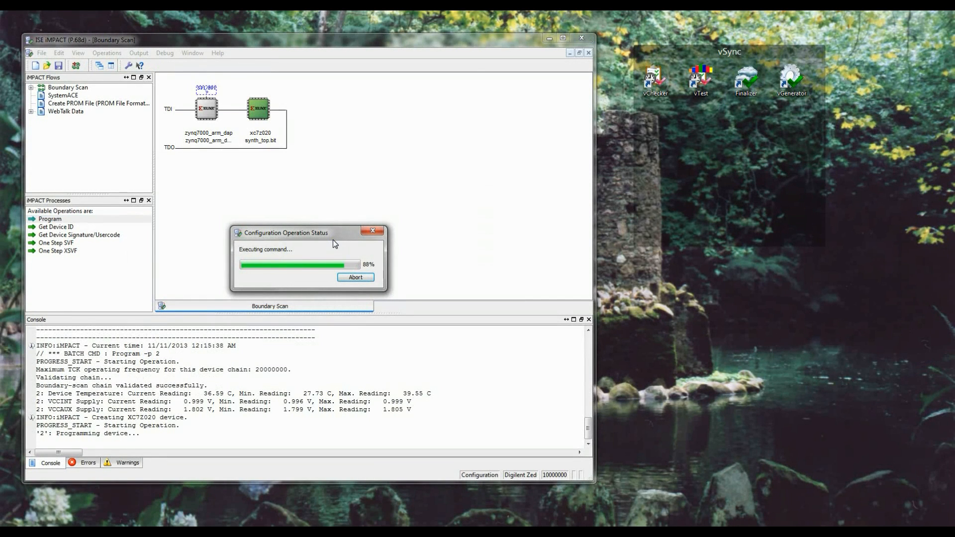
{"action": "left_click", "coordinate": [333, 241]}
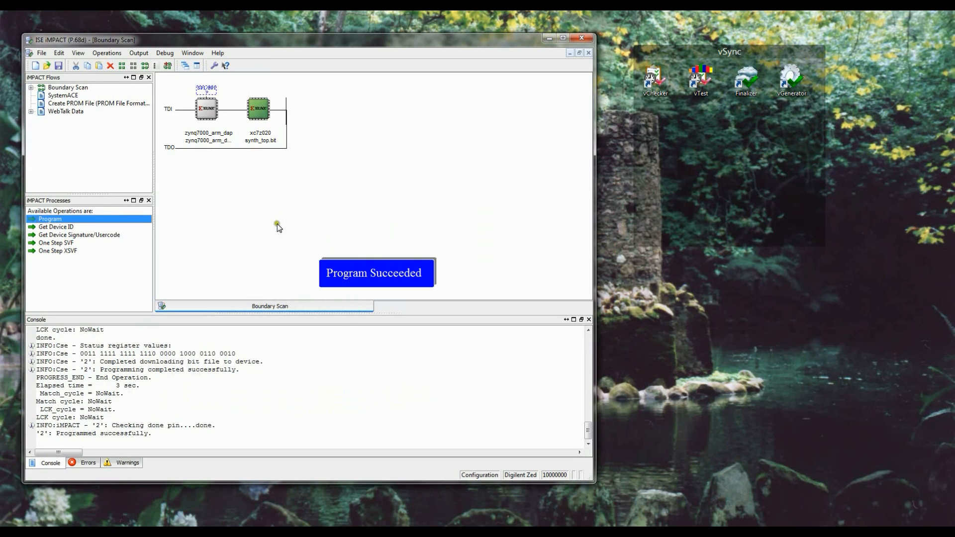
Step: Switch to the my_vaxi Explorer window, narrow its folder tree, and open sample_script.tcl from tmp's scripts folder in Notepad++
{"action": "mouse_move", "coordinate": [63, 532]}
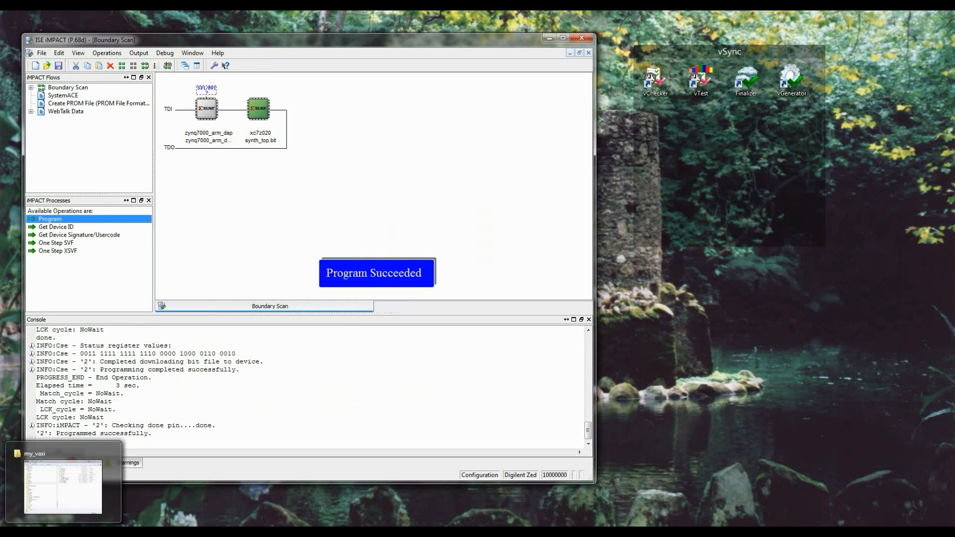
{"action": "left_click", "coordinate": [58, 492]}
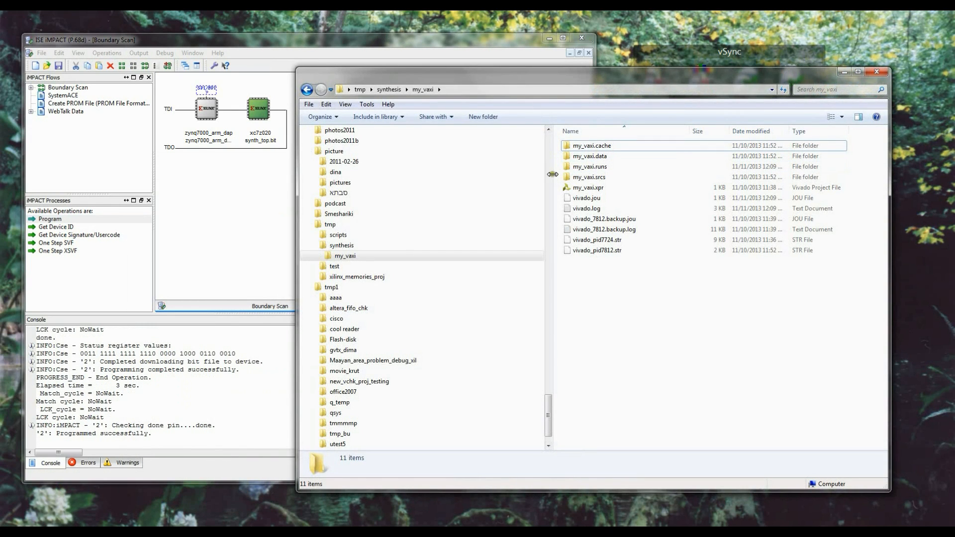
{"action": "left_click_drag", "start_coordinate": [551, 178], "coordinate": [351, 177]}
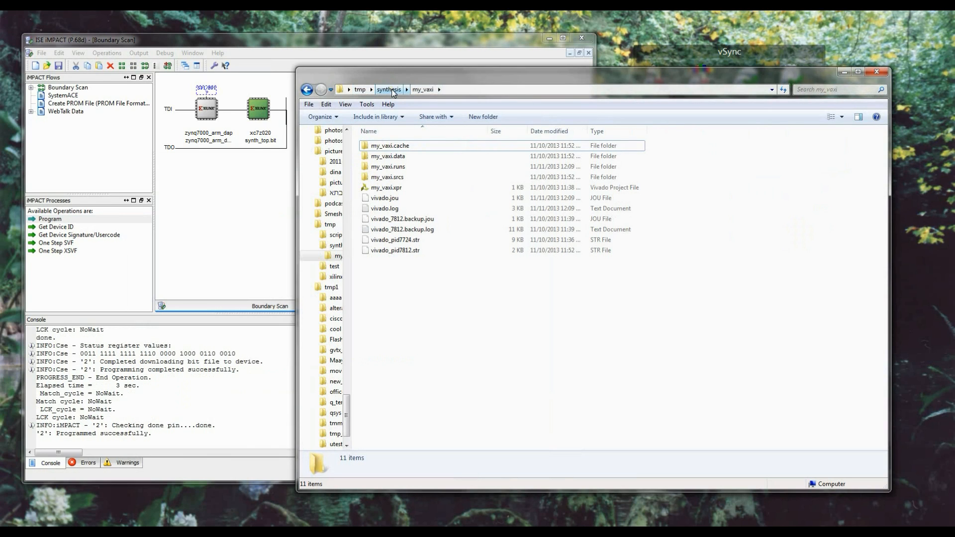
{"action": "left_click", "coordinate": [390, 89]}
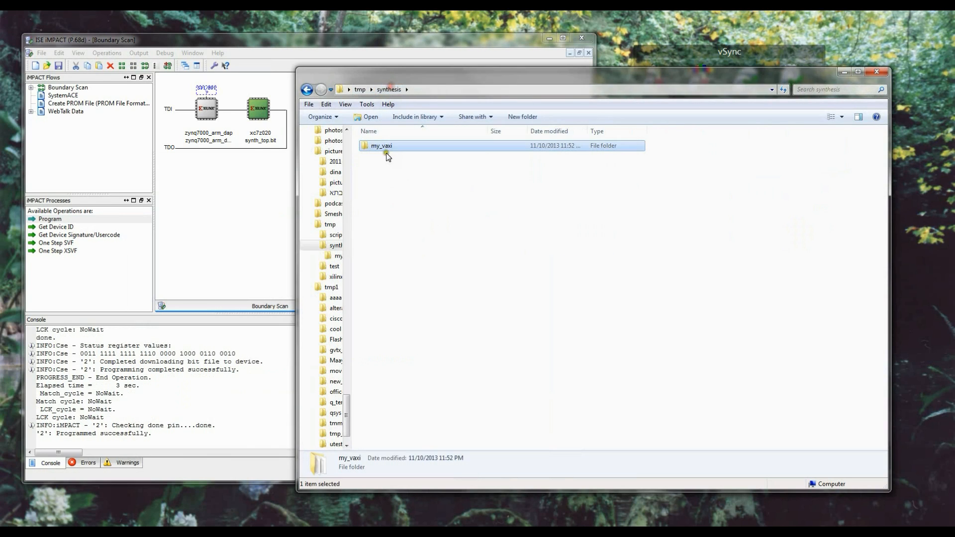
{"action": "left_click", "coordinate": [359, 89]}
{"action": "double_click", "coordinate": [390, 146]}
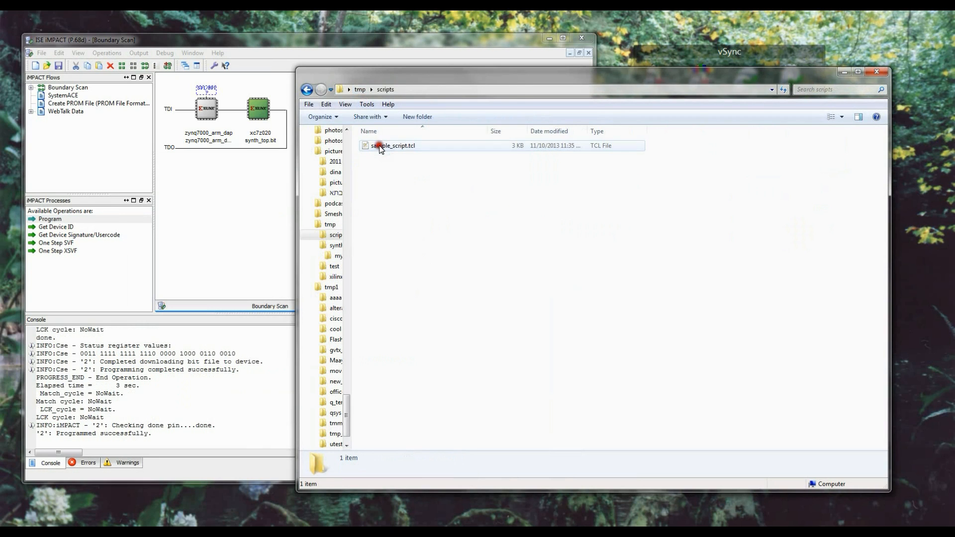
{"action": "right_click", "coordinate": [389, 148]}
{"action": "left_click", "coordinate": [414, 201]}
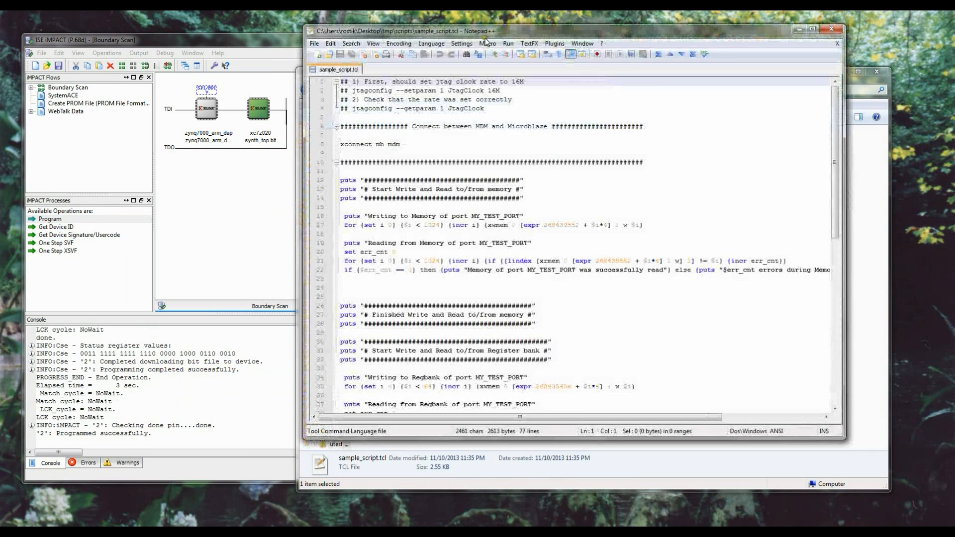
Step: Examine the script's memory and register bank write/read tests for MY_TEST_PORT and its LED loop
{"action": "scroll", "coordinate": [583, 188], "scroll_direction": "down", "scroll_amount": 2}
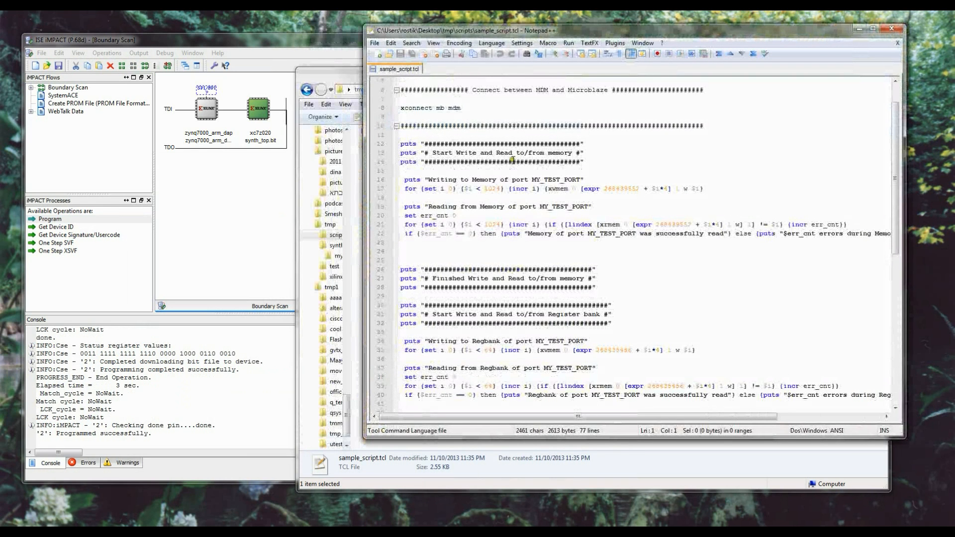
{"action": "left_click_drag", "start_coordinate": [513, 162], "coordinate": [692, 309]}
{"action": "left_click", "coordinate": [691, 310]}
{"action": "left_click_drag", "start_coordinate": [422, 188], "coordinate": [741, 189]}
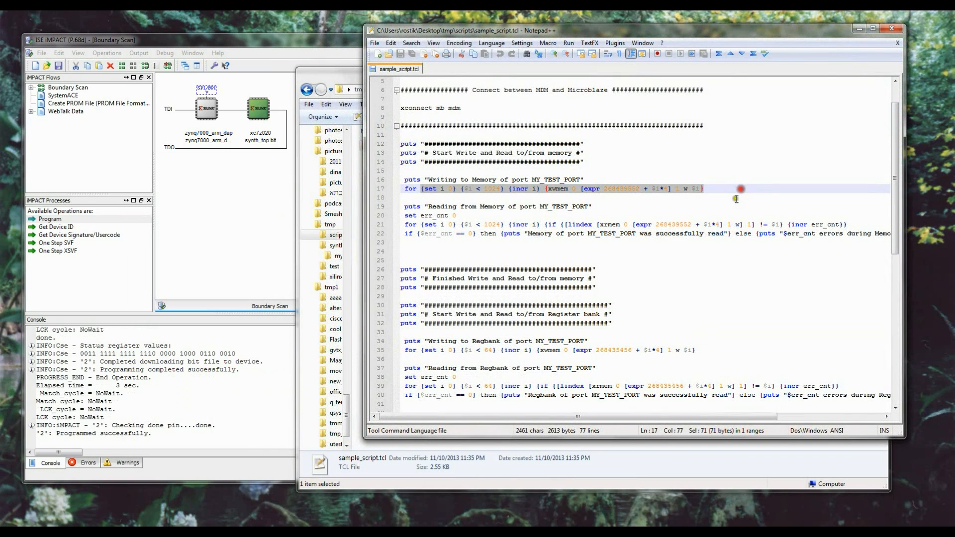
{"action": "left_click", "coordinate": [469, 236]}
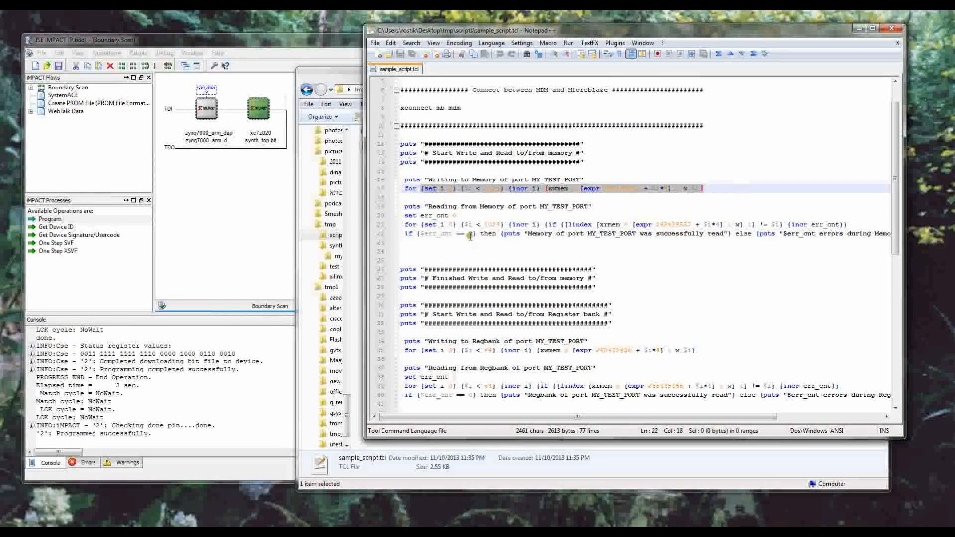
{"action": "left_click_drag", "start_coordinate": [470, 236], "coordinate": [725, 234]}
{"action": "left_click_drag", "start_coordinate": [468, 151], "coordinate": [568, 153]}
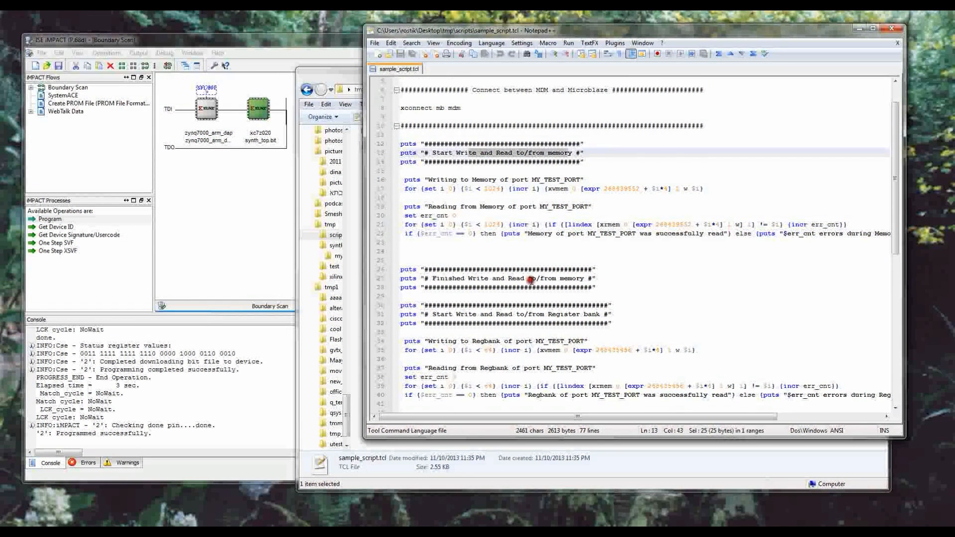
{"action": "scroll", "coordinate": [531, 279], "scroll_direction": "down", "scroll_amount": 2}
{"action": "left_click", "coordinate": [443, 233]}
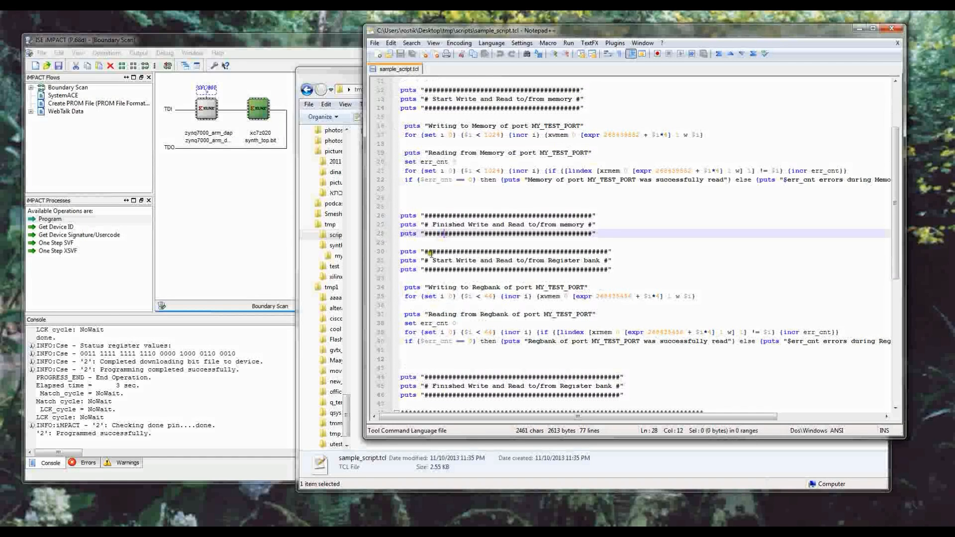
{"action": "left_click_drag", "start_coordinate": [430, 253], "coordinate": [686, 352]}
{"action": "scroll", "coordinate": [661, 351], "scroll_direction": "down", "scroll_amount": 8}
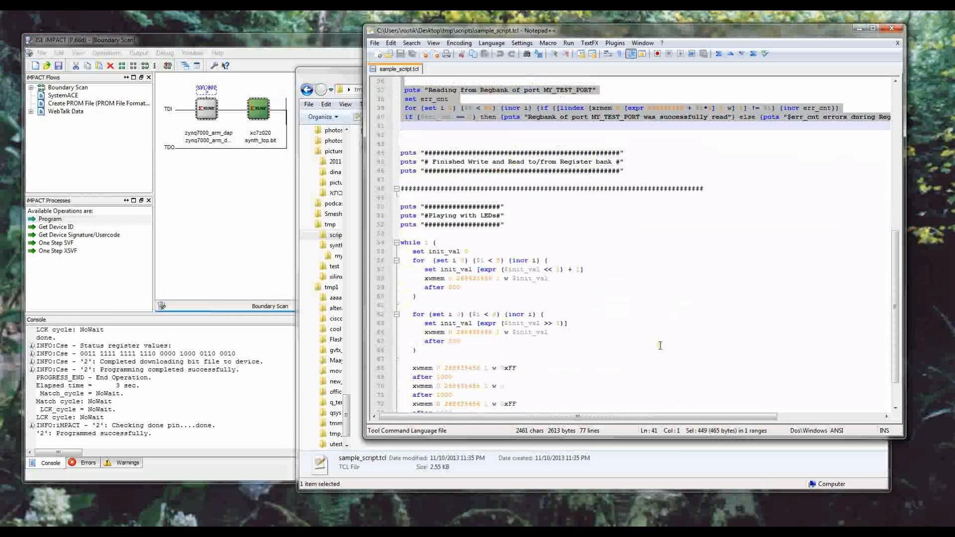
{"action": "scroll", "coordinate": [545, 300], "scroll_direction": "up", "scroll_amount": 9}
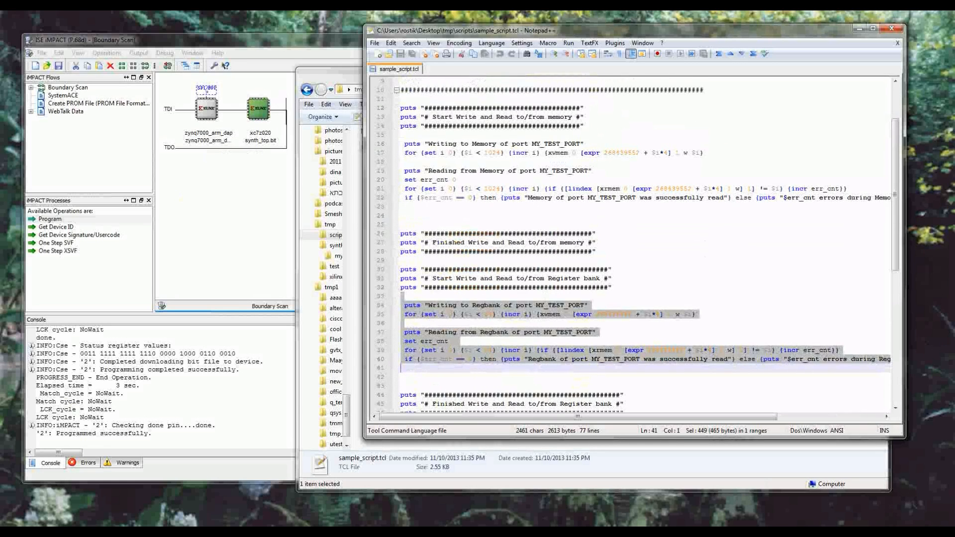
Step: Open the ISE Command Prompt from the desktop, then position and enlarge its window beside the script
{"action": "mouse_move", "coordinate": [135, 532]}
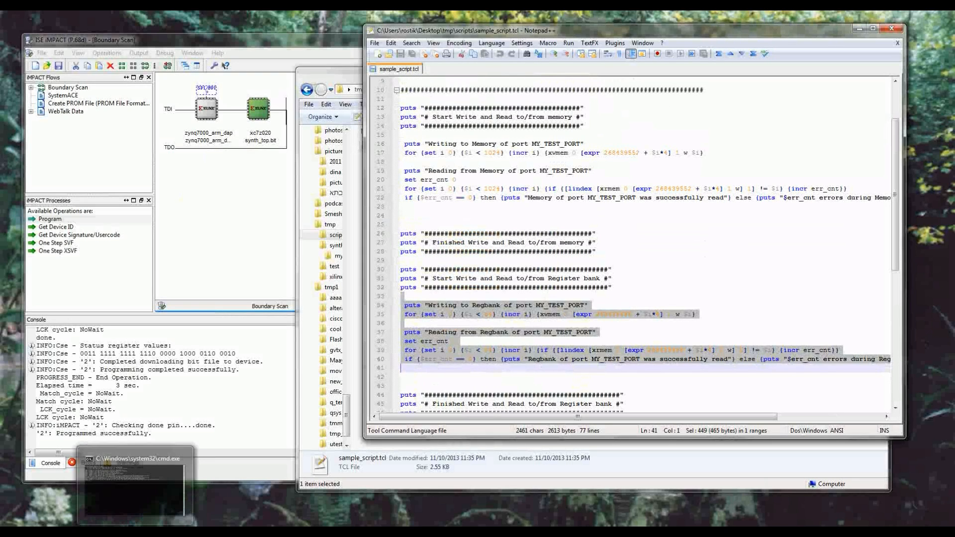
{"action": "left_click", "coordinate": [133, 484]}
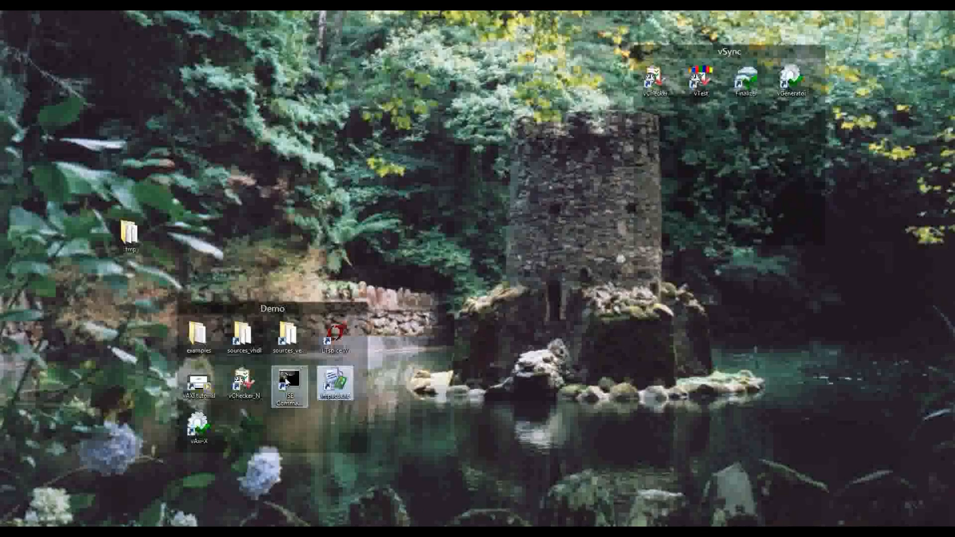
{"action": "double_click", "coordinate": [288, 382]}
{"action": "left_click_drag", "start_coordinate": [263, 36], "coordinate": [283, 118]}
{"action": "left_click_drag", "start_coordinate": [275, 204], "coordinate": [275, 441]}
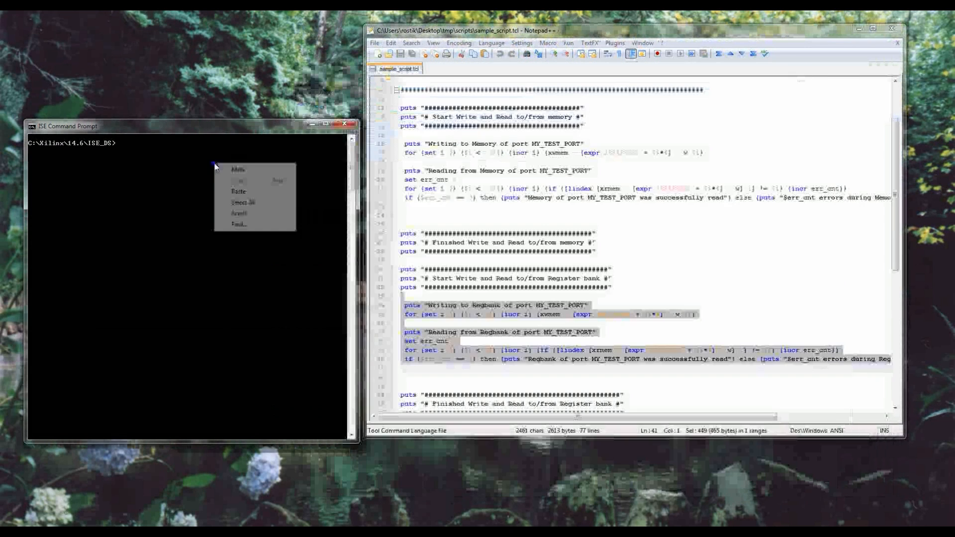
Step: Change the command prompt's directory to the desktop's tmp\scripts folder by pasting its path after cd
{"action": "left_click", "coordinate": [164, 182]}
{"action": "type", "text": "cd"}
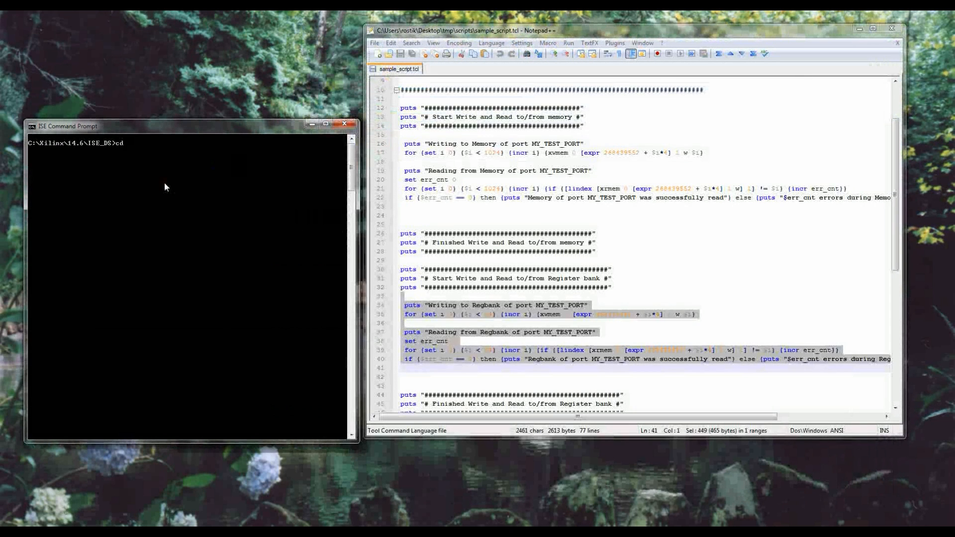
{"action": "right_click", "coordinate": [164, 182]}
{"action": "left_click", "coordinate": [178, 211]}
{"action": "key", "text": "Return"}
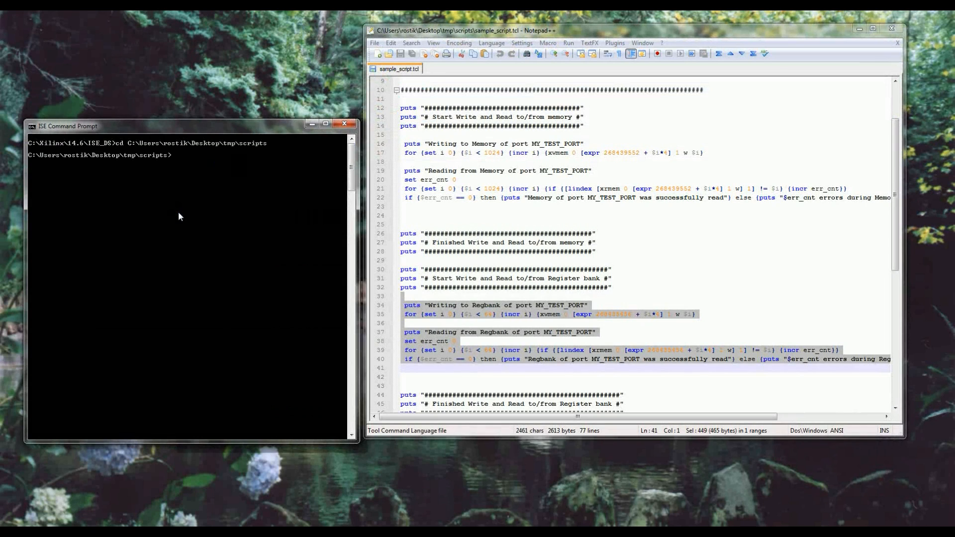
Step: Run the test script with the command xmd -tcl sample_script.tcl
{"action": "type", "text": "xmd -tcl sample_script.tcl"}
{"action": "key", "text": "Return"}
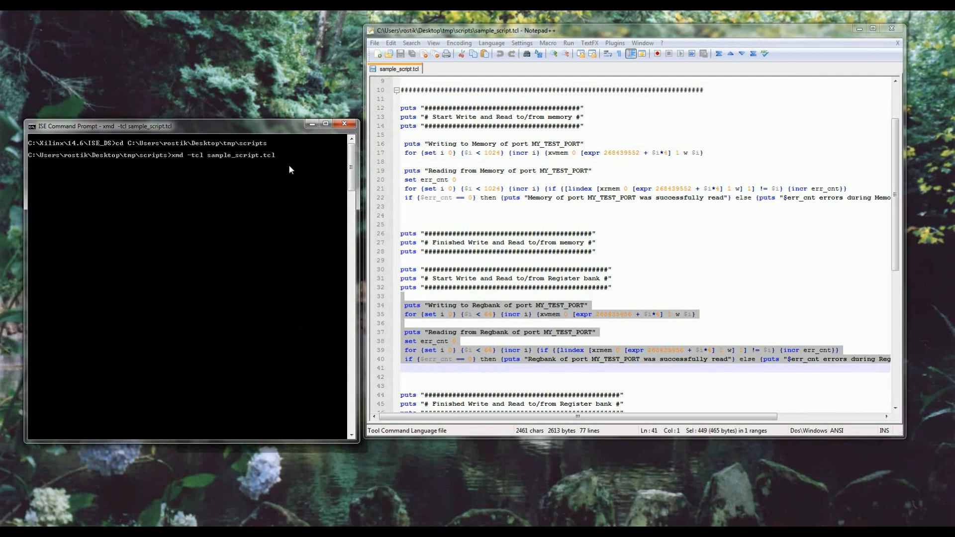